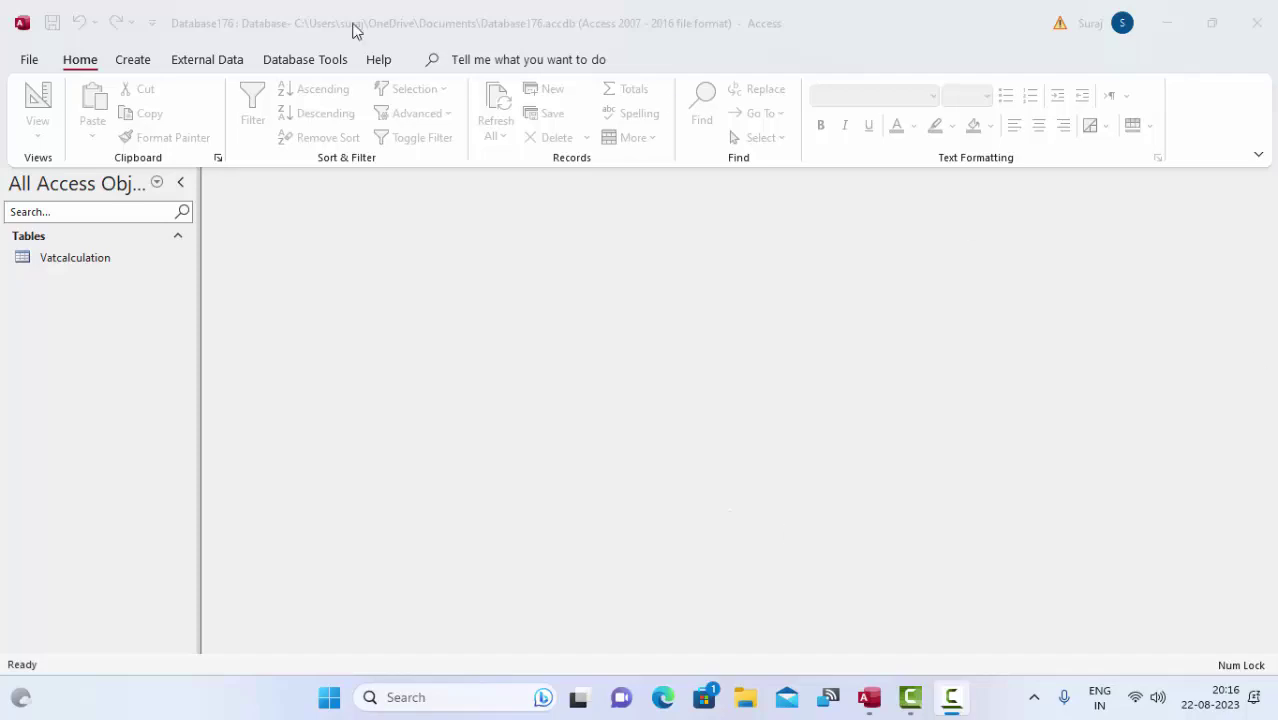
Open the Vatcalculation table and check Laptop's Additional Tax and Total Tax values.
double_click(90, 257)
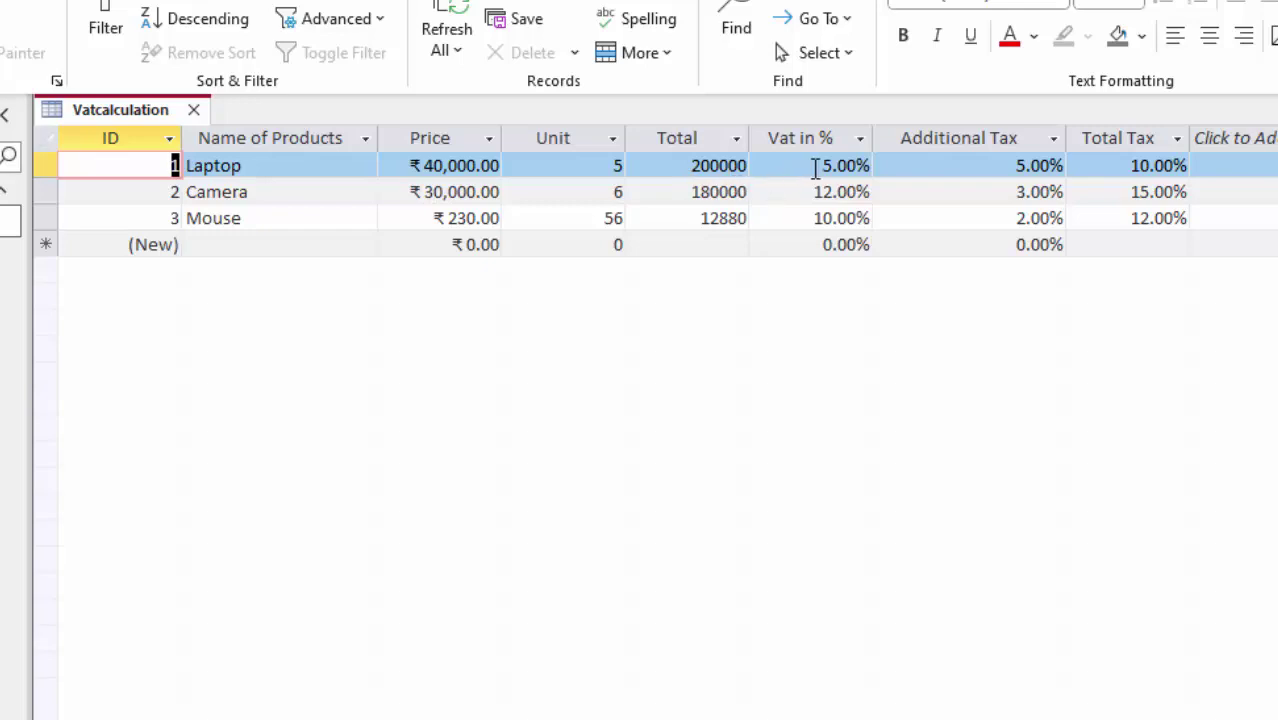
click(973, 167)
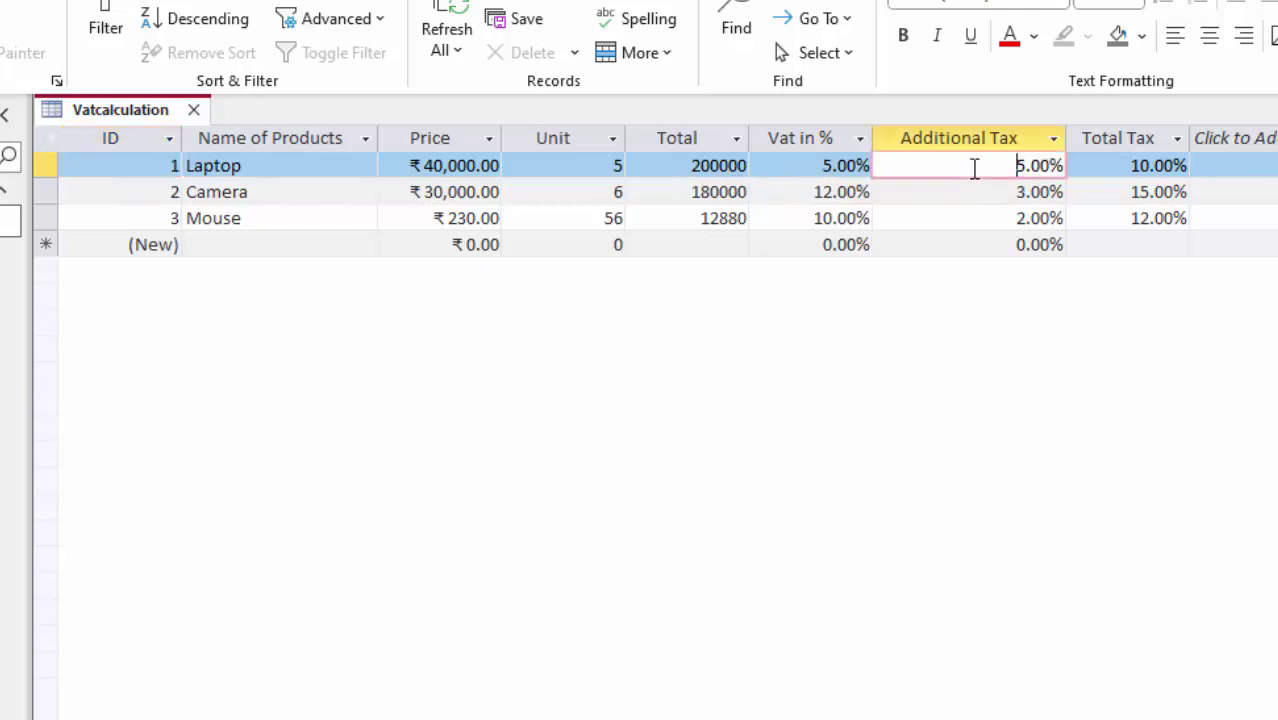
click(1124, 166)
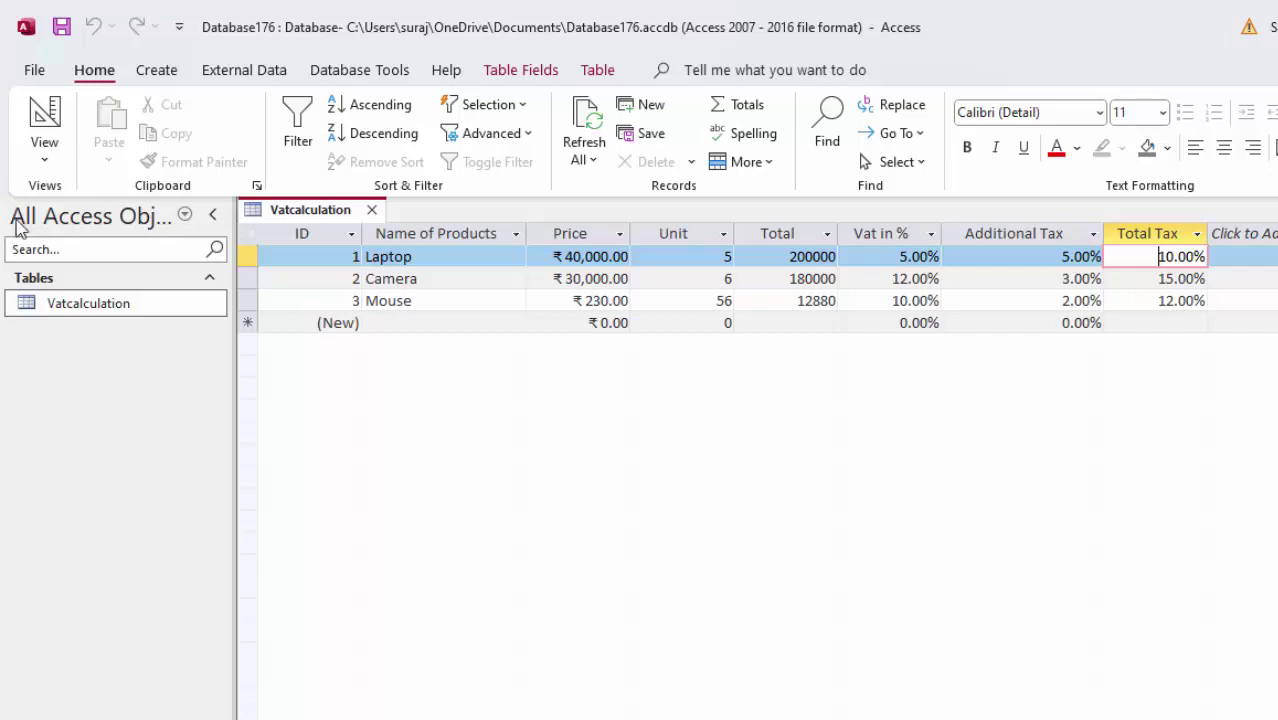
In Design view, add a Tax Amount field below Total Tax with the Calculated data type.
click(44, 150)
click(104, 256)
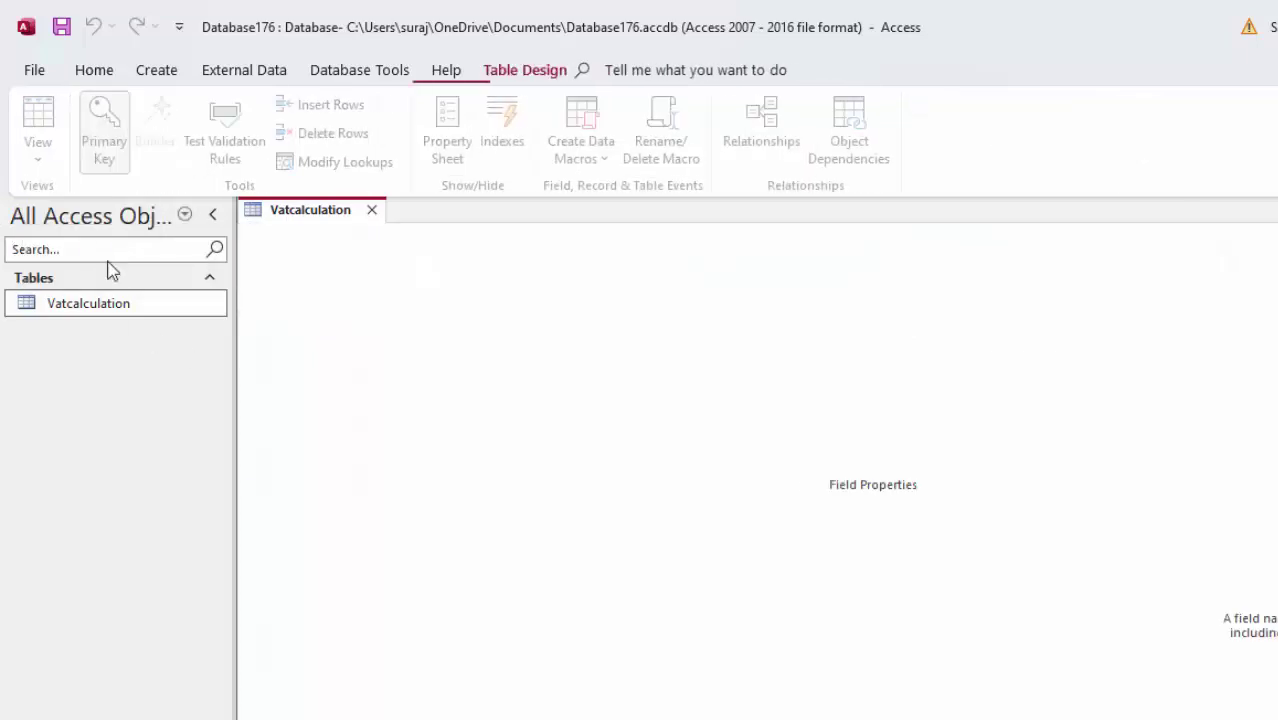
click(376, 431)
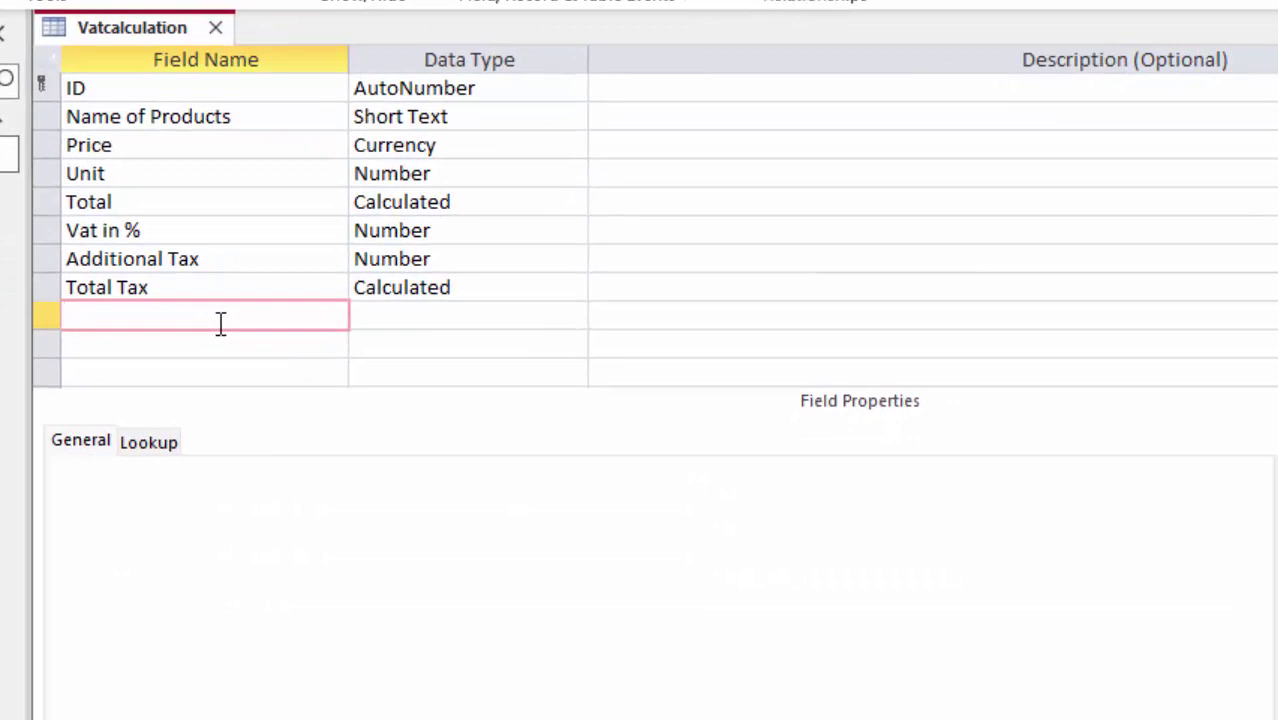
text(Tax Am)
text(ount)
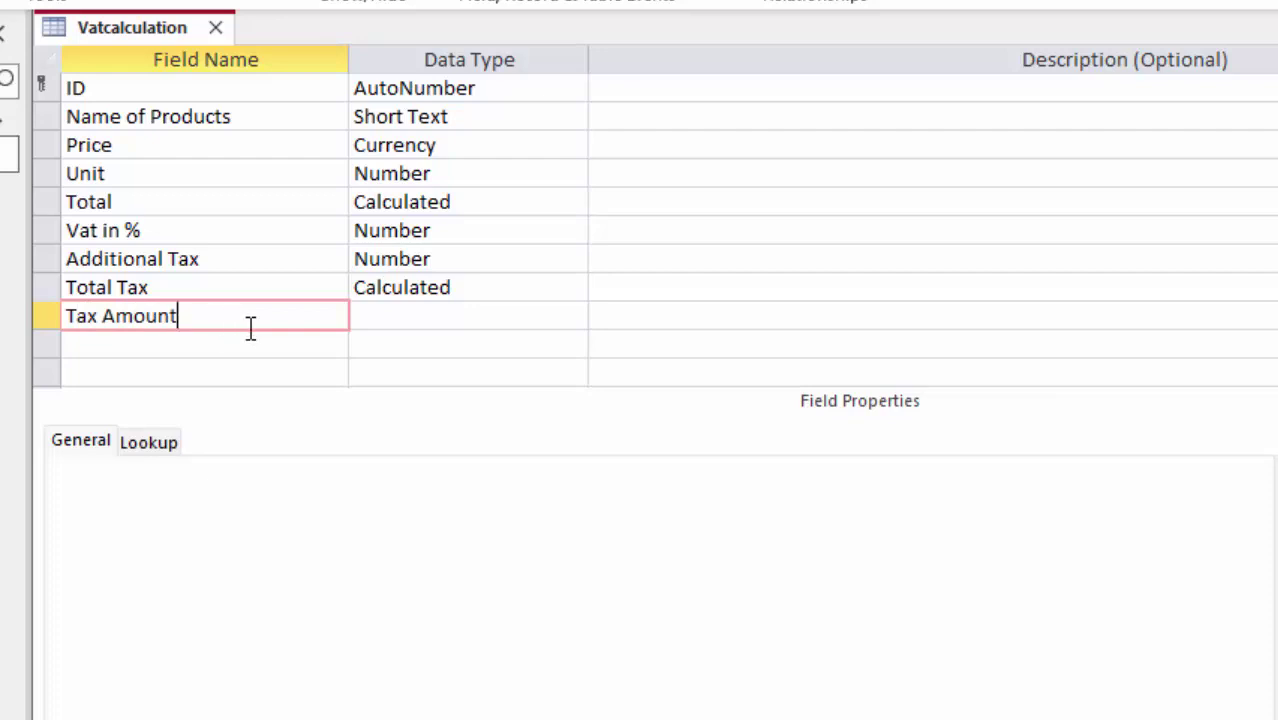
click(417, 318)
click(576, 330)
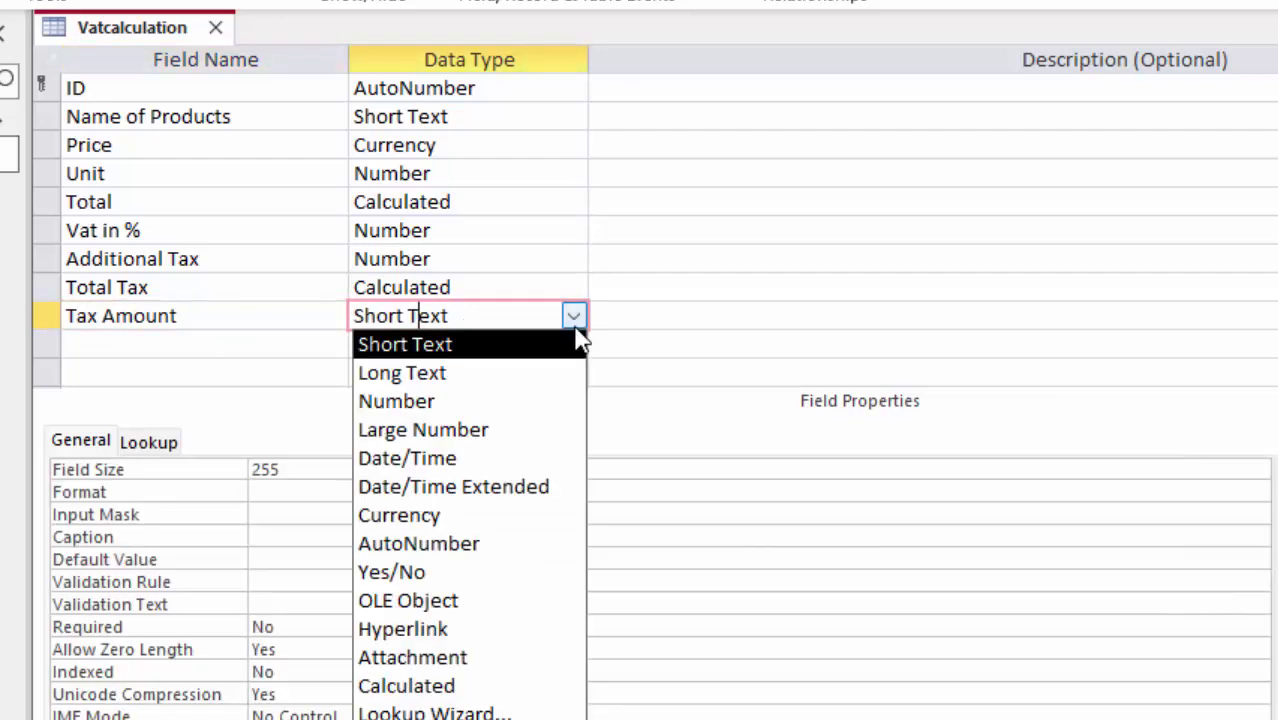
click(535, 686)
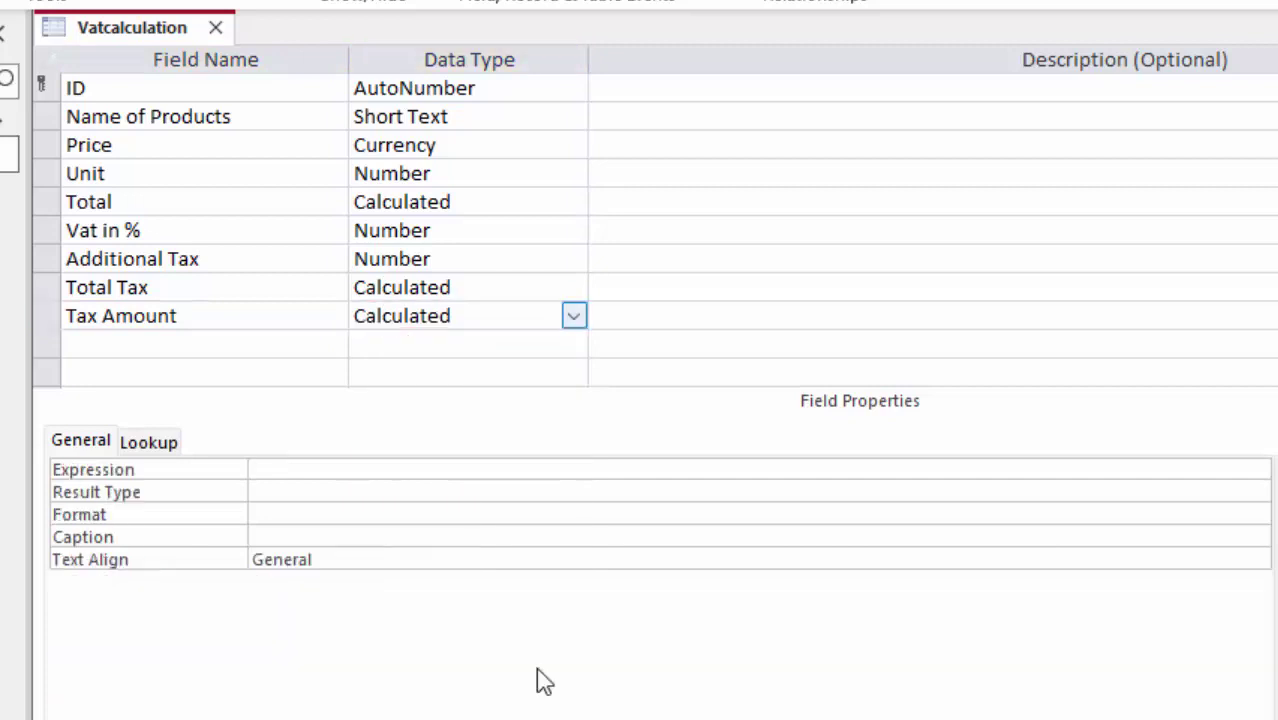
Enter the expression [Total]*[Total Tax] for Tax Amount and confirm it.
drag(623, 2, 980, 14)
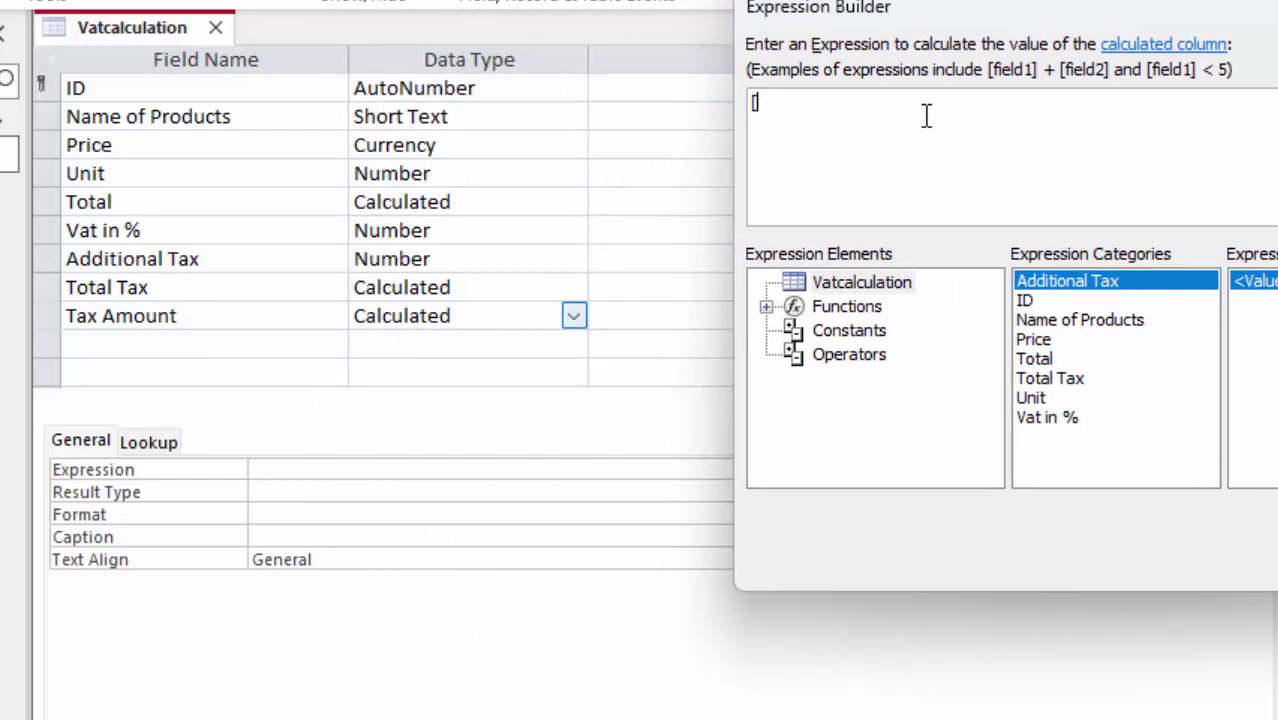
text(To)
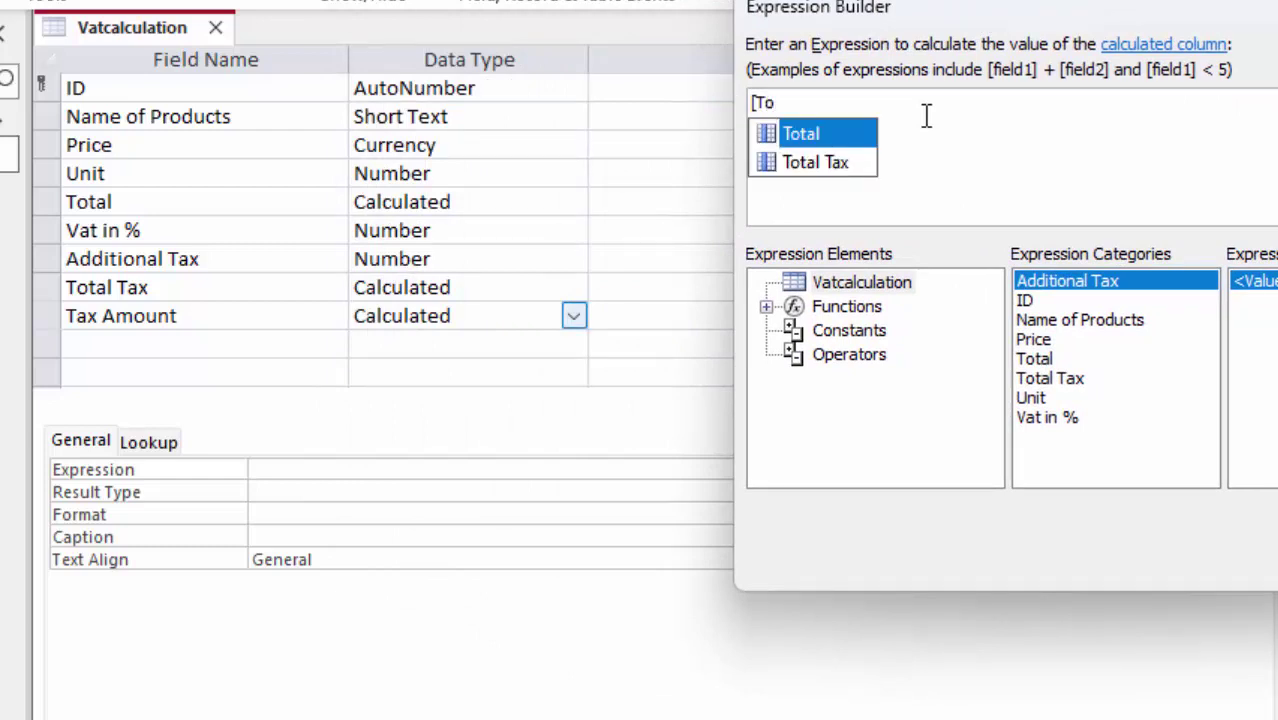
key(Tab)
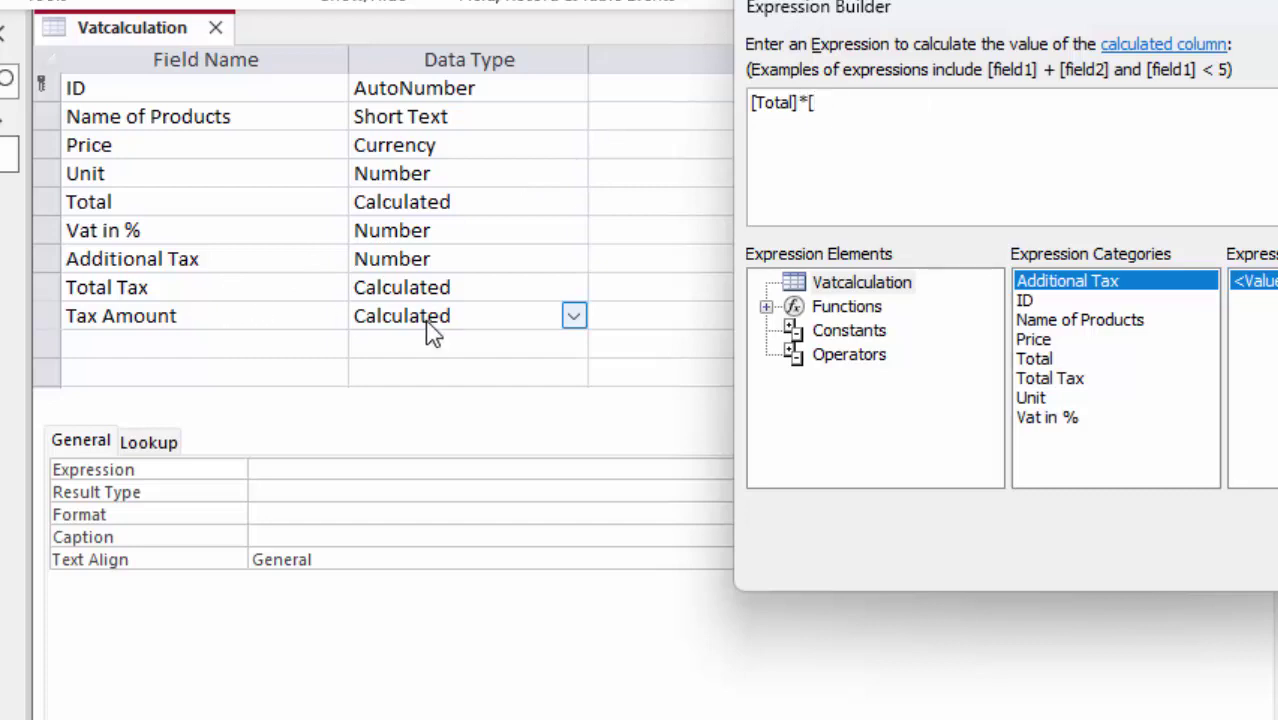
text(T)
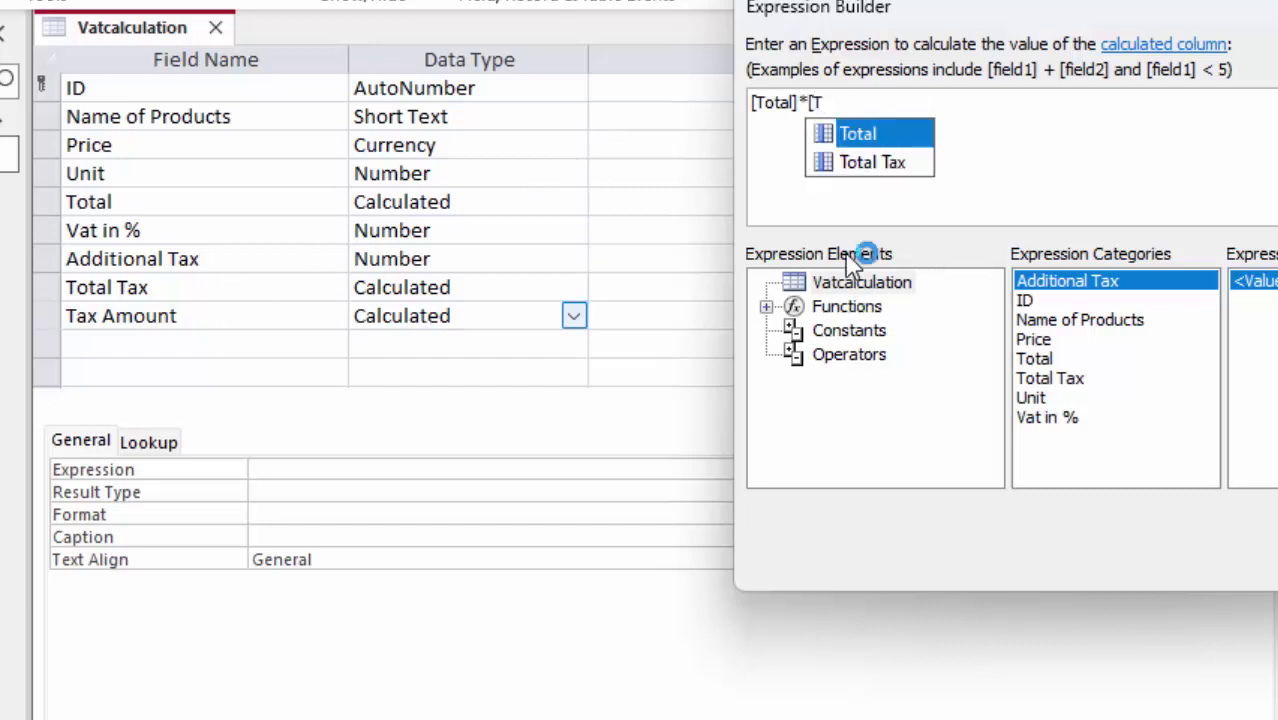
double_click(843, 163)
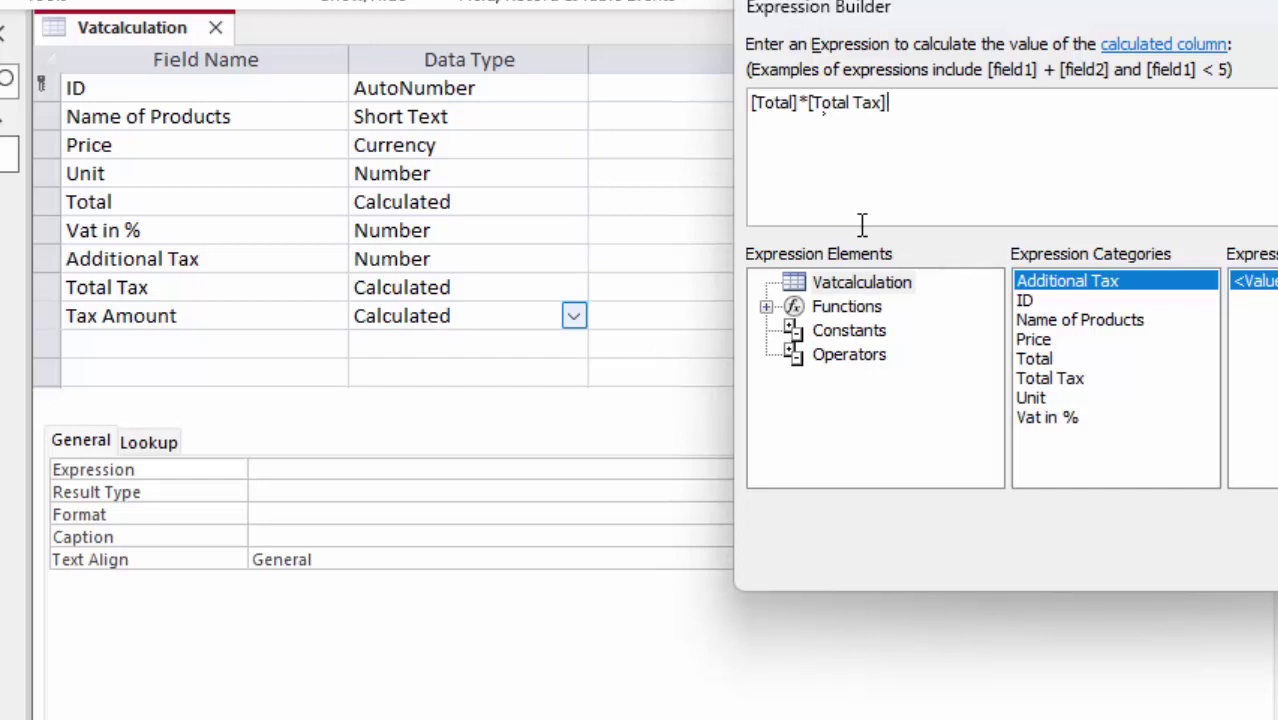
key(Return)
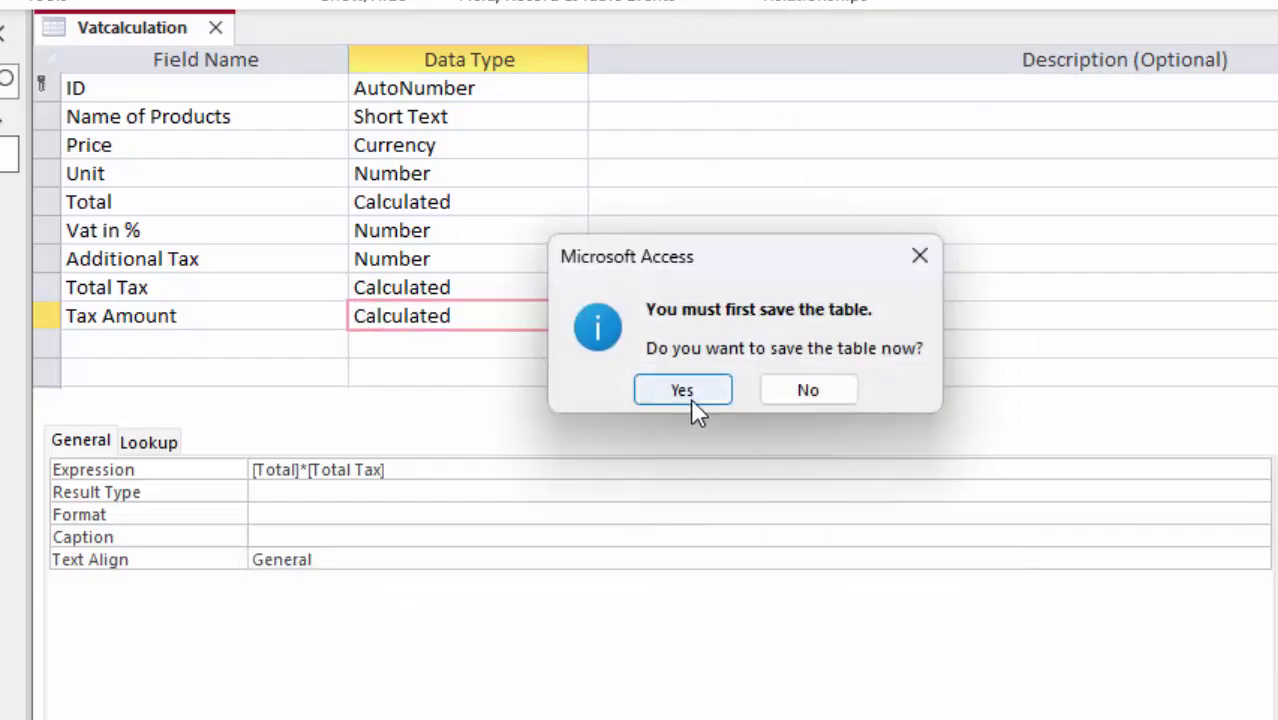
Save the table so Tax Amount shows 20000, 27000 and 1545.6.
click(690, 397)
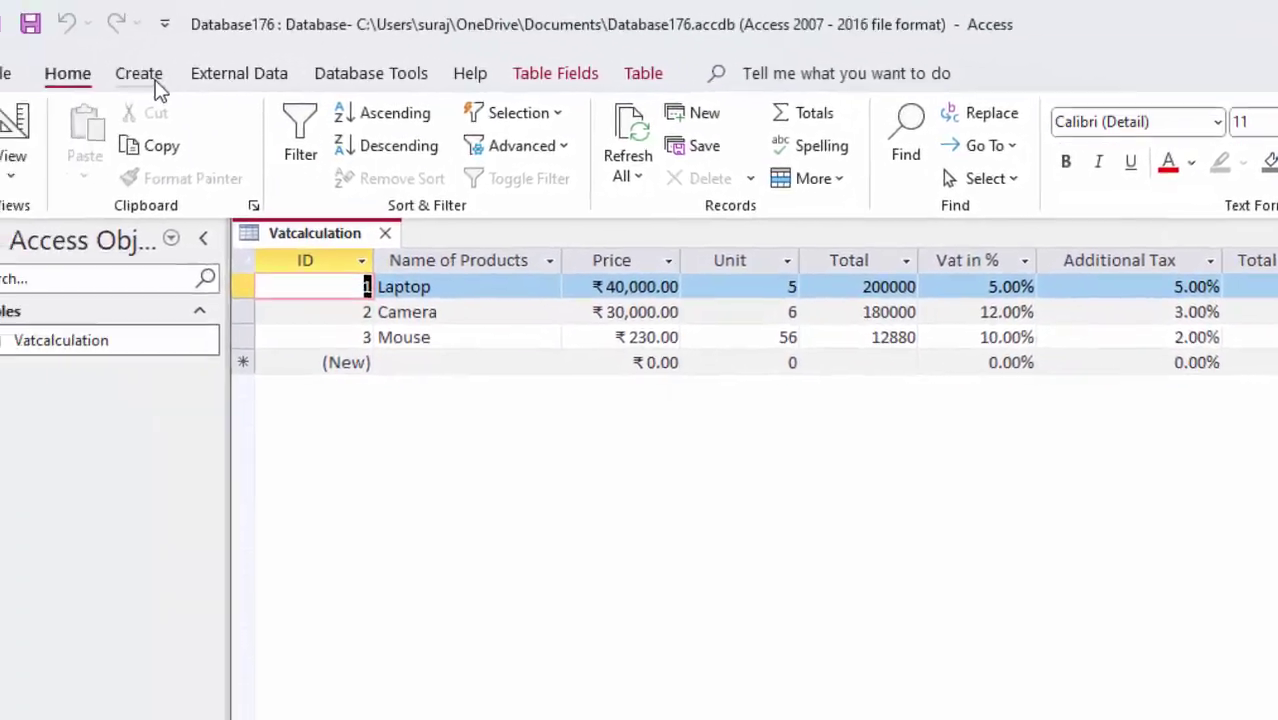
click(193, 85)
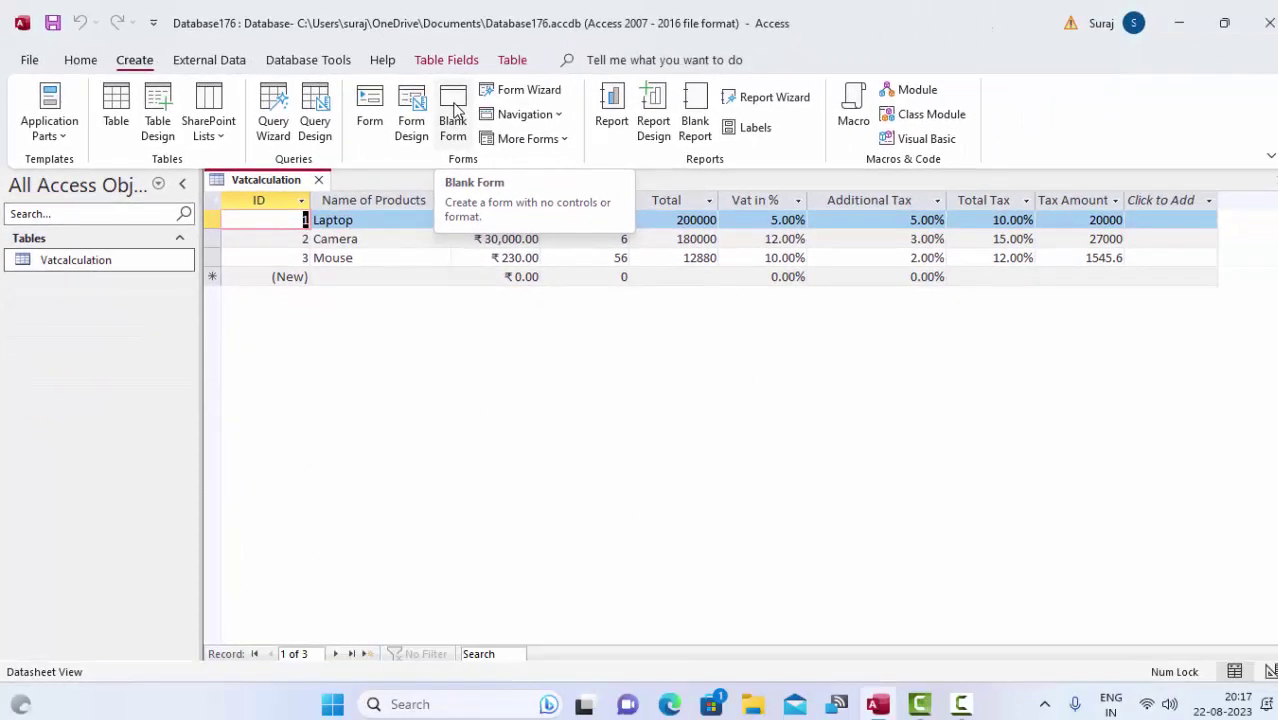
Create a blank form in Design view and show the Add Existing Fields list.
click(455, 108)
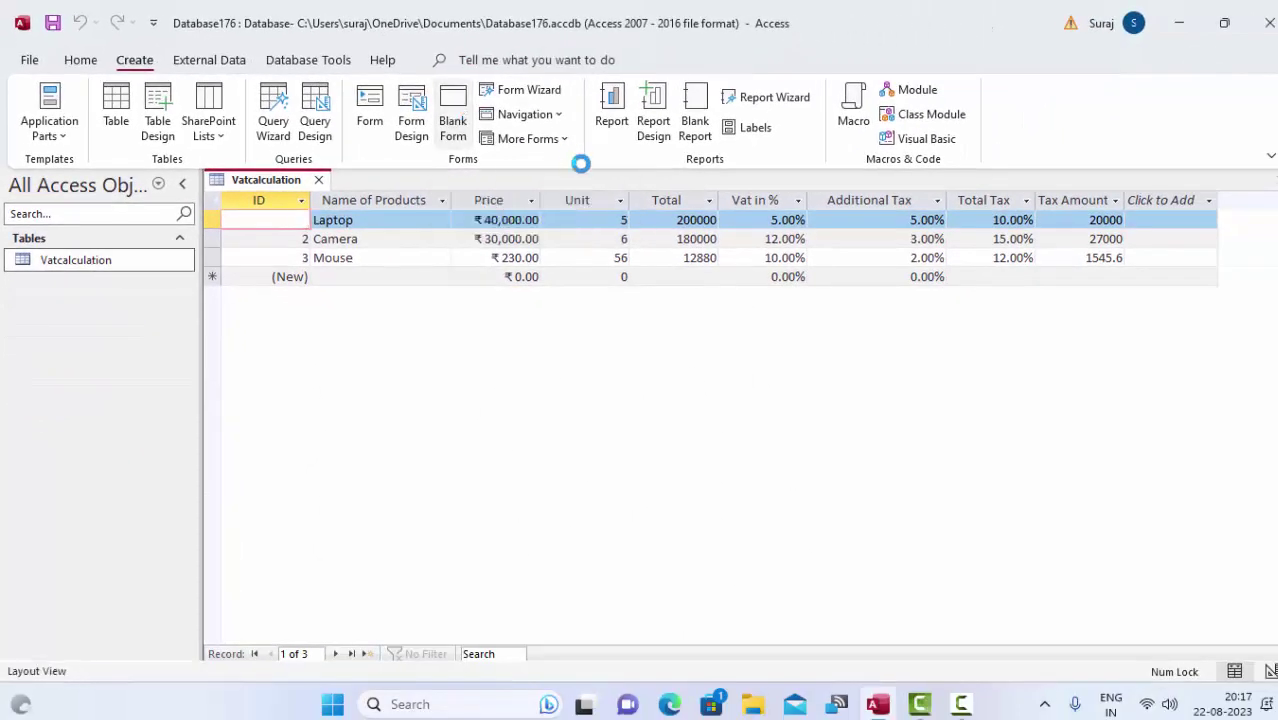
click(40, 132)
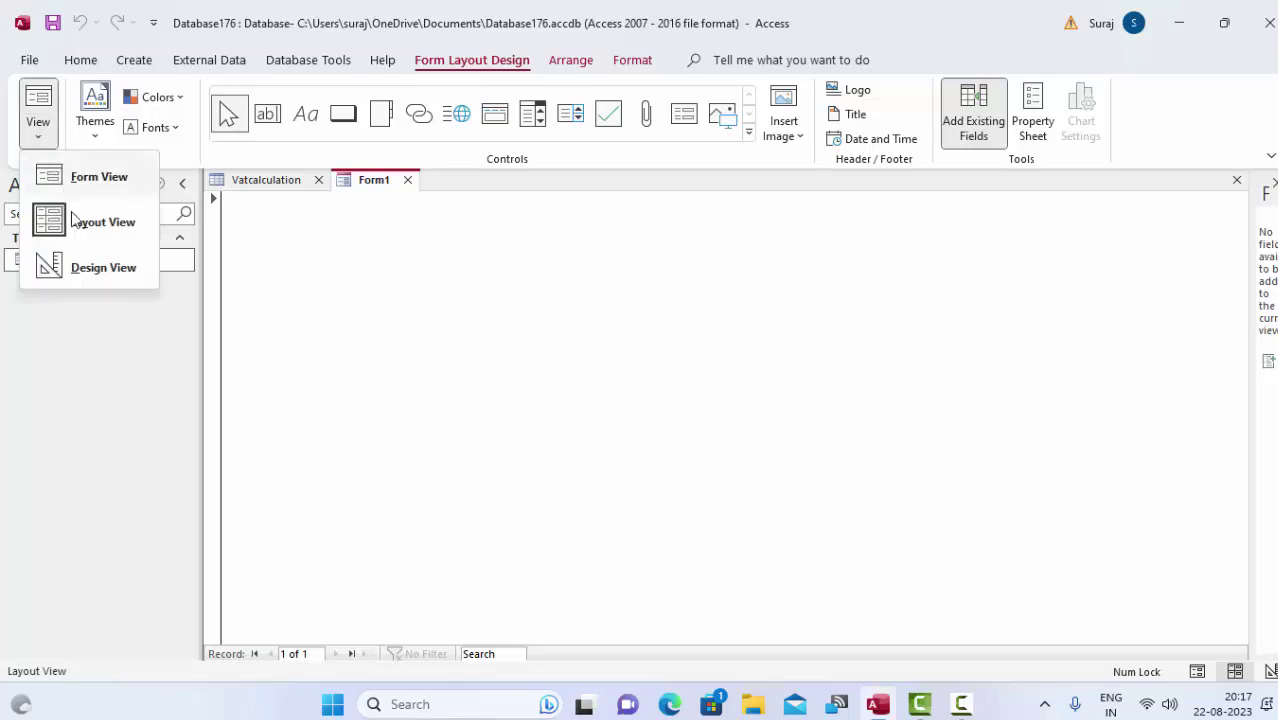
click(92, 265)
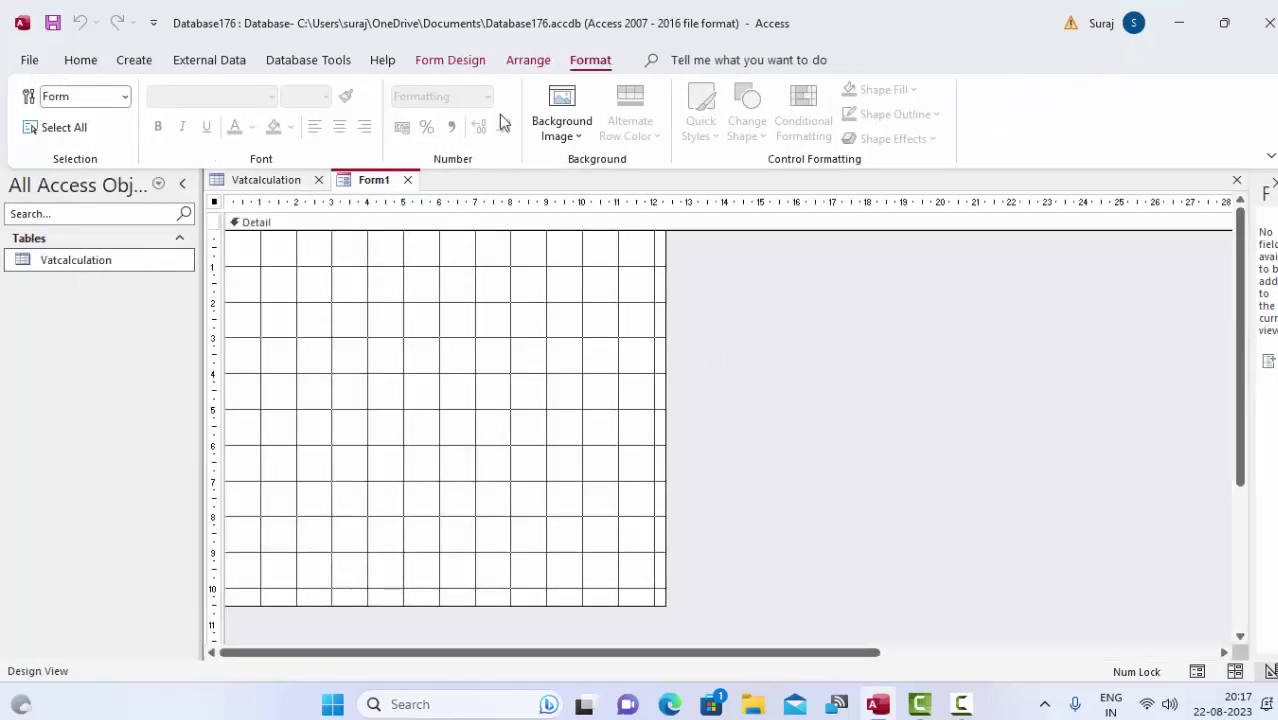
click(441, 64)
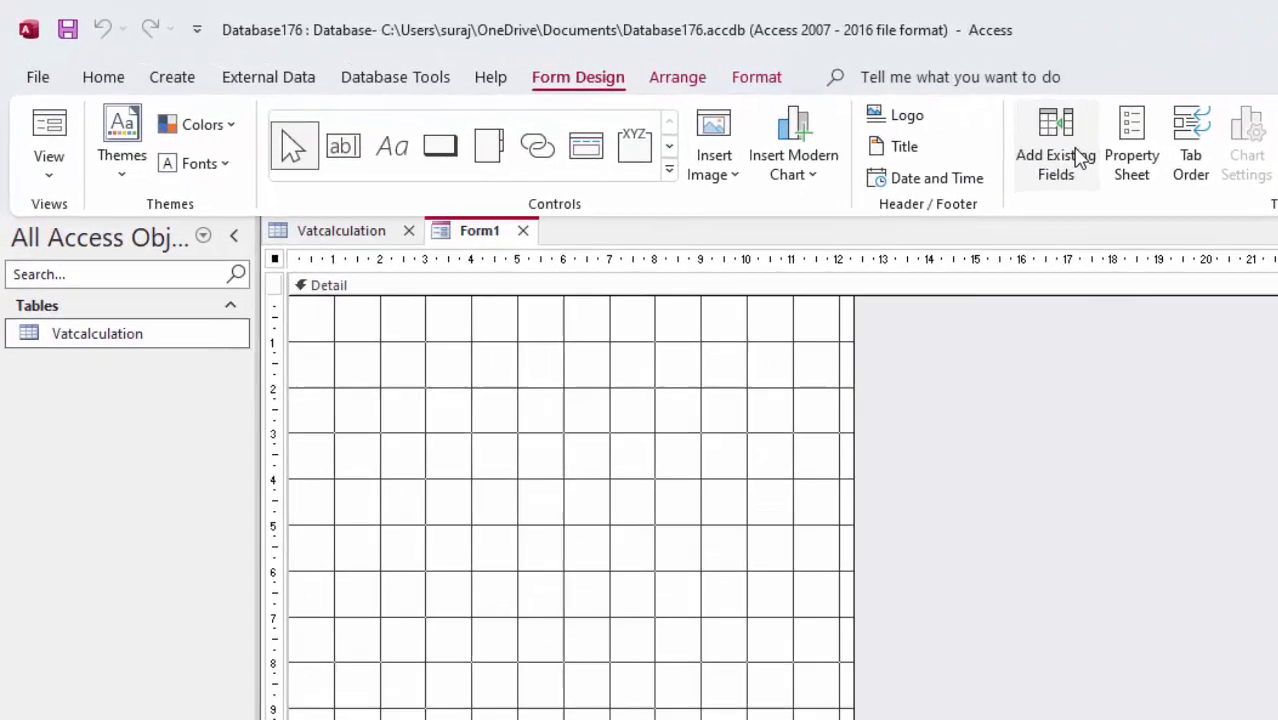
click(1080, 160)
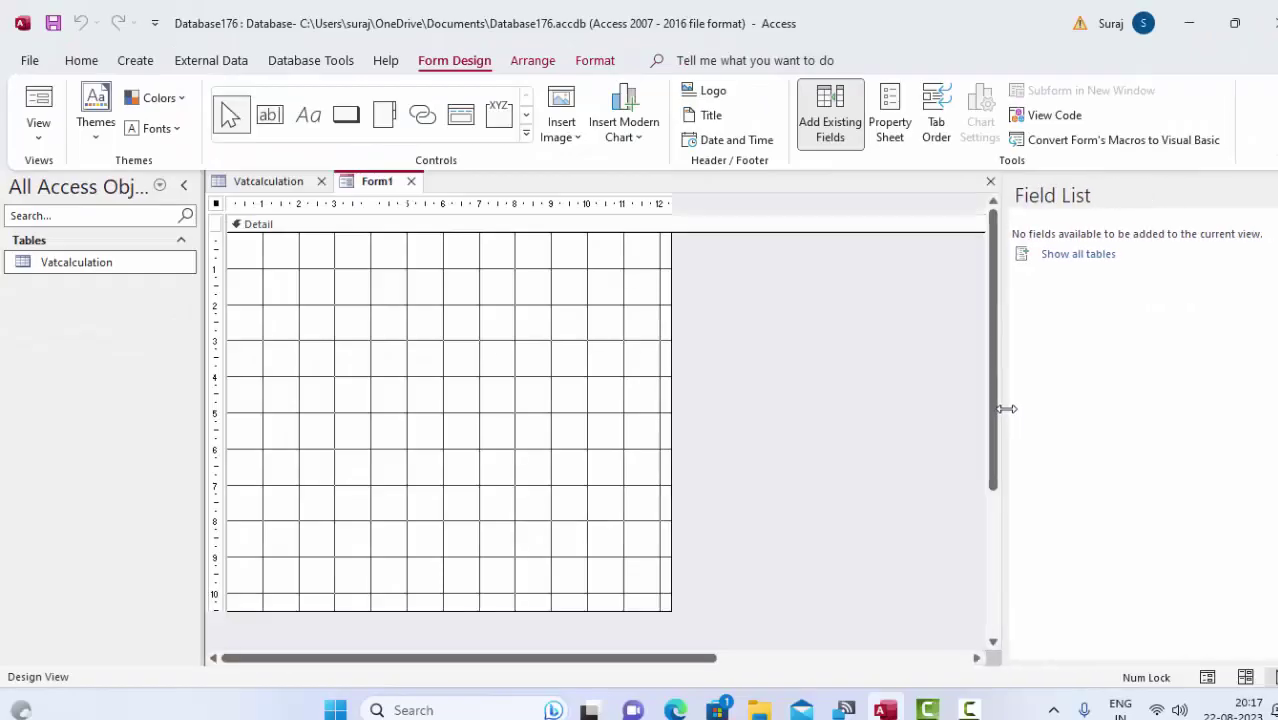
Add Name of Products, Price, Unit, Total, Vat in %, Additional Tax, Total Tax and Tax Amount to Form1.
click(1062, 259)
click(1060, 262)
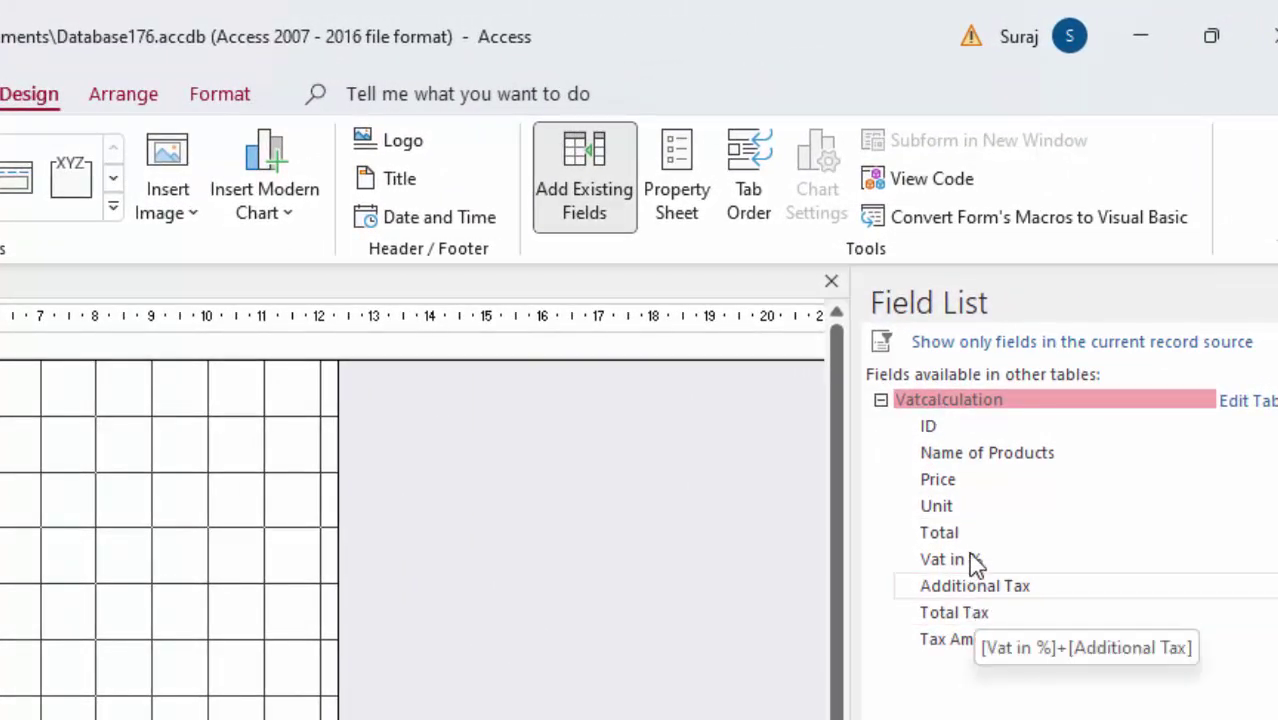
click(940, 456)
double_click(940, 456)
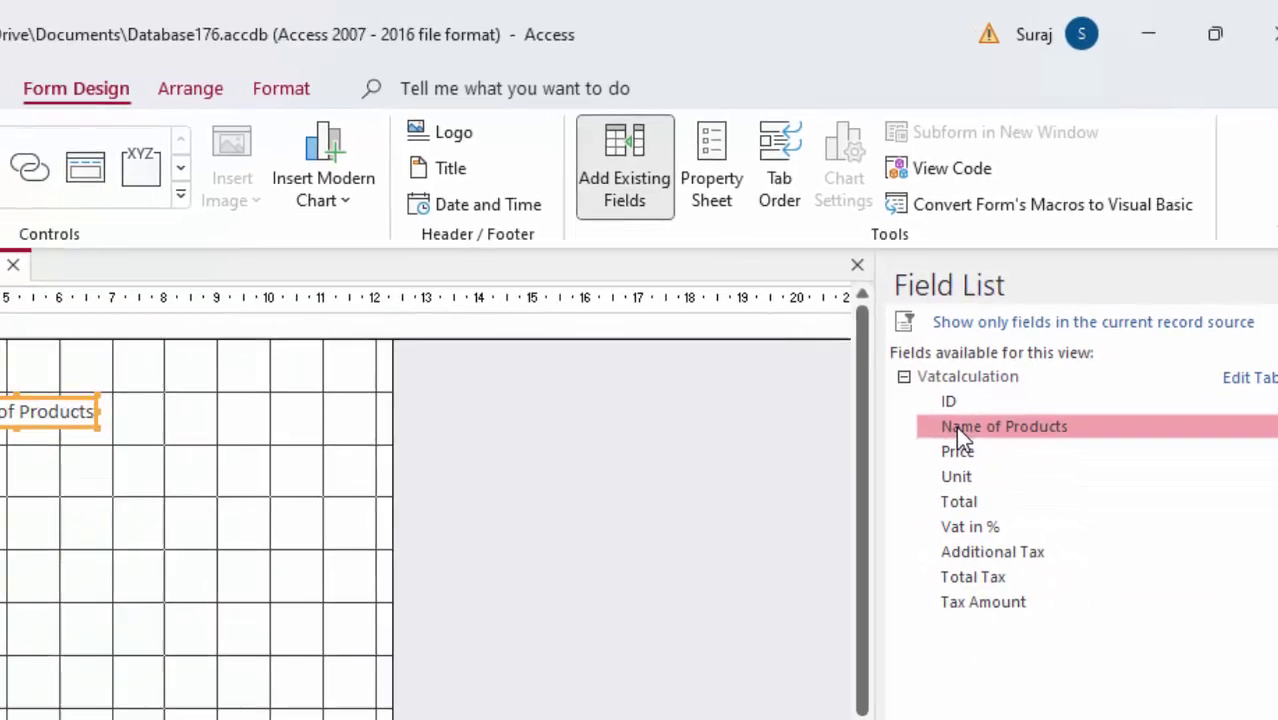
double_click(1034, 380)
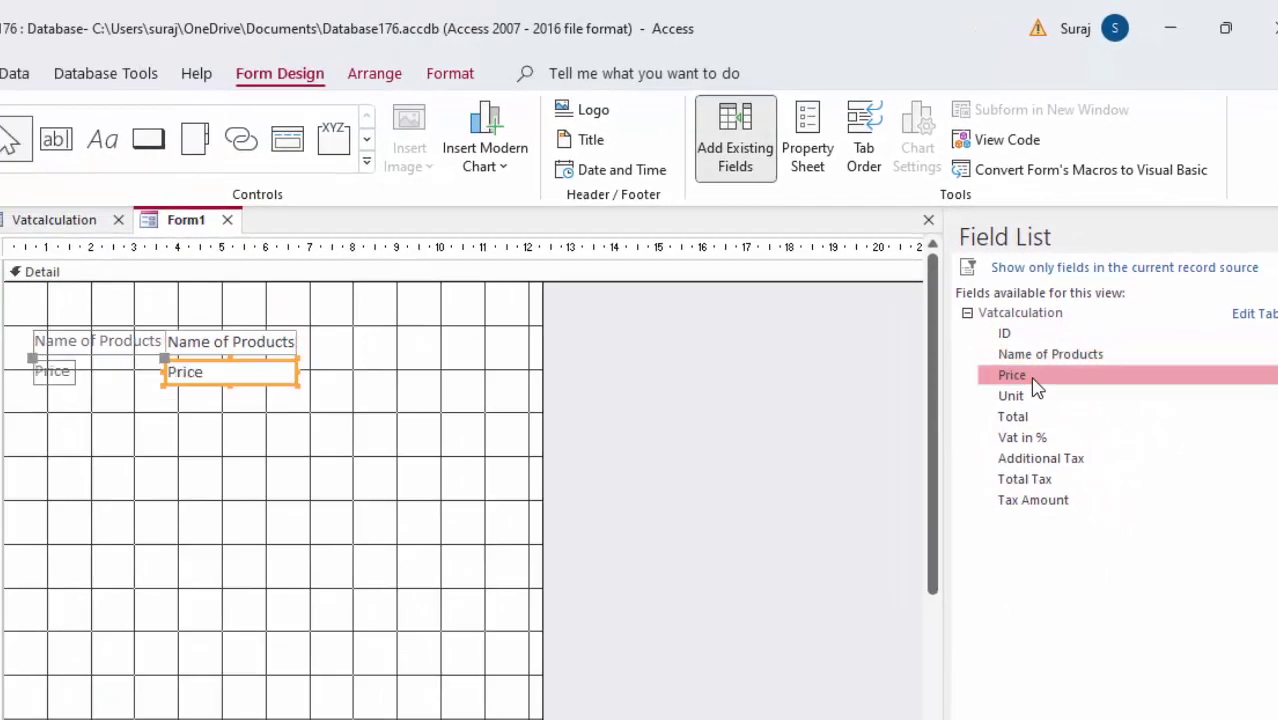
double_click(1036, 398)
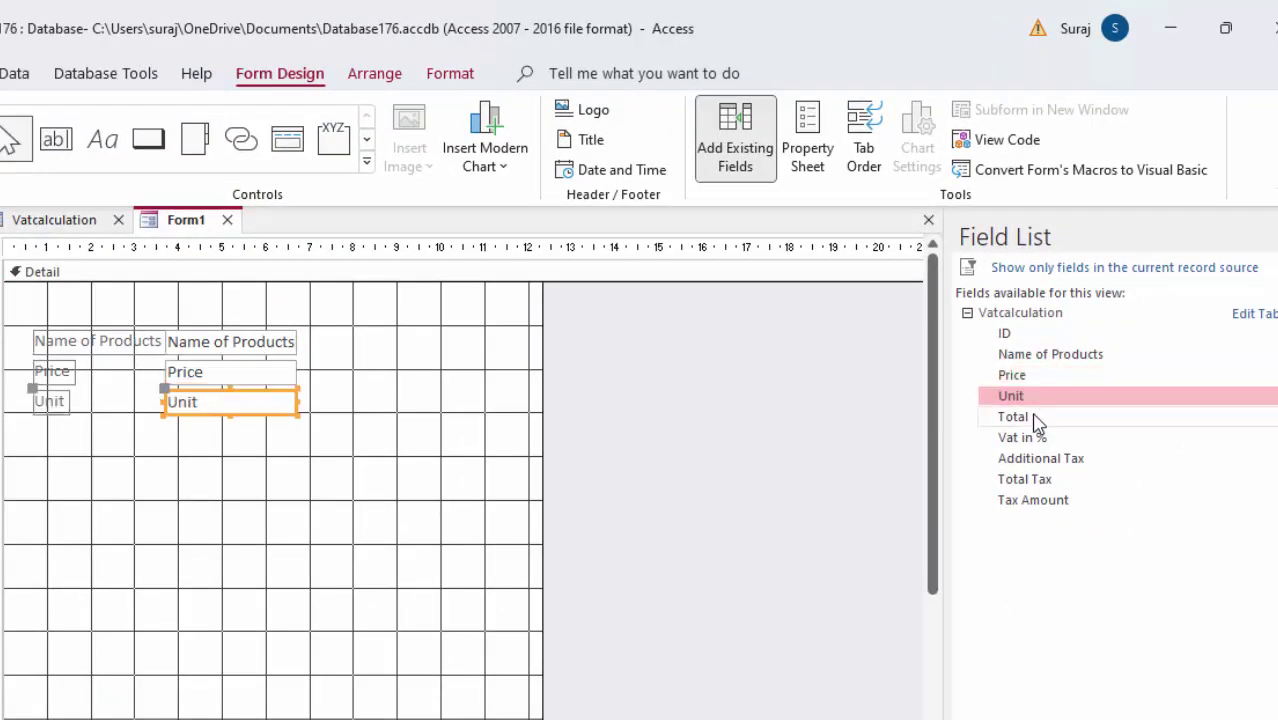
double_click(1036, 418)
double_click(1036, 440)
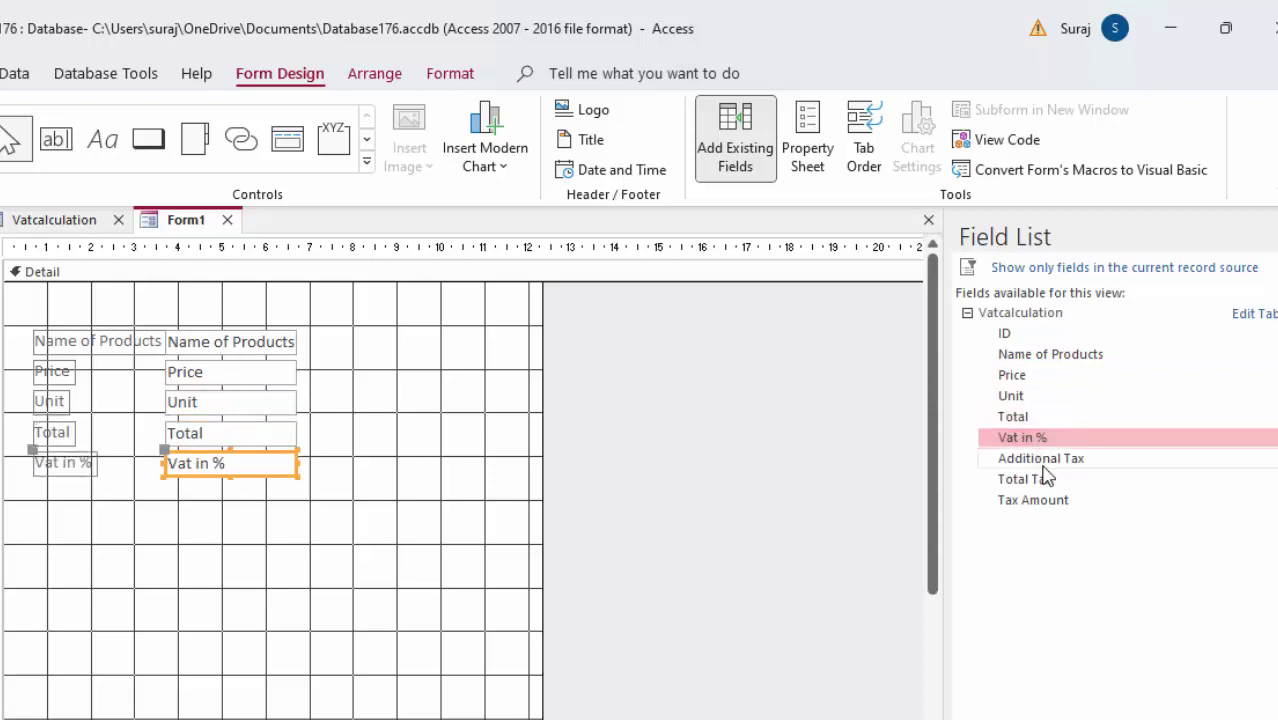
double_click(1042, 462)
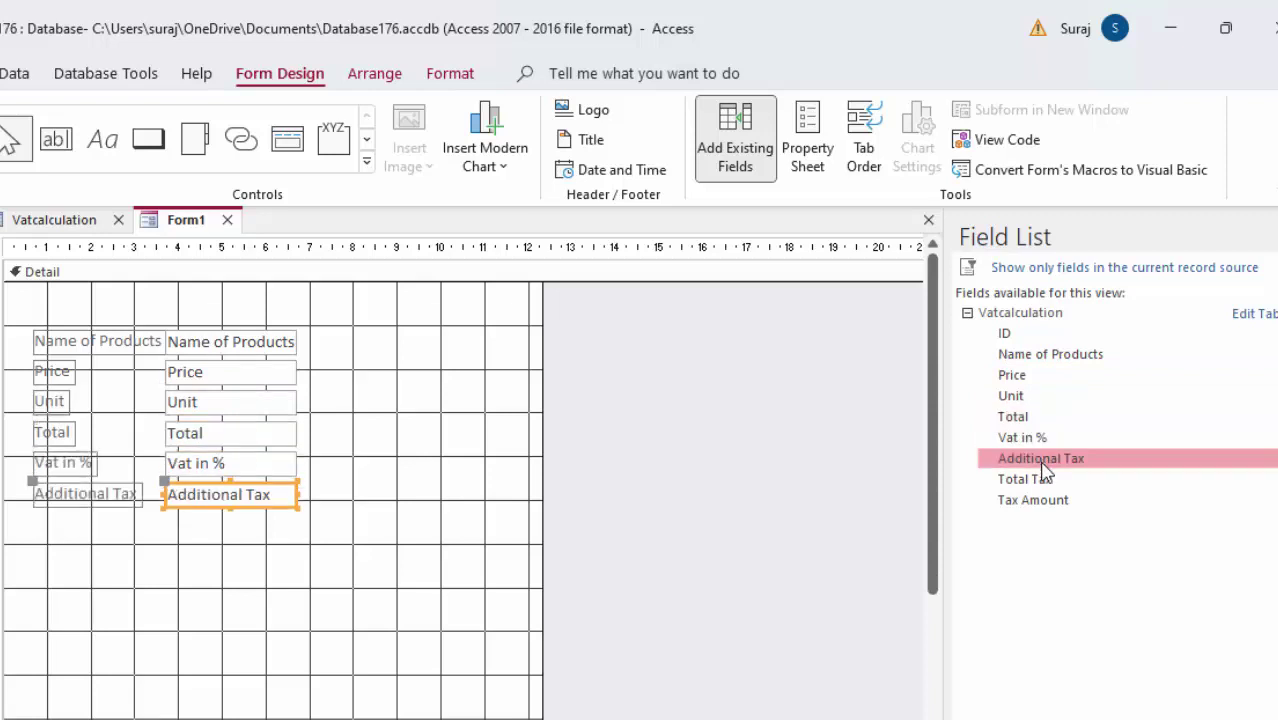
double_click(1033, 481)
double_click(1040, 502)
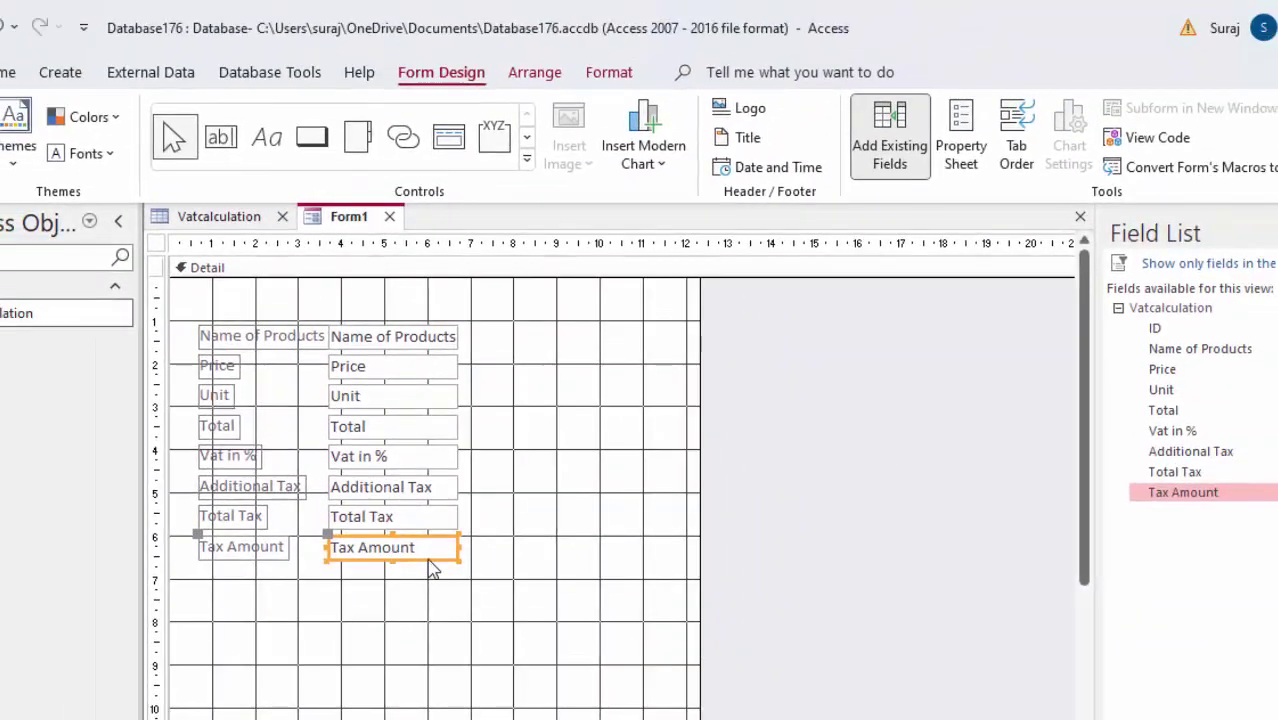
Move Tax Amount beside Name of Products and widen the form's design area.
drag(430, 567, 660, 350)
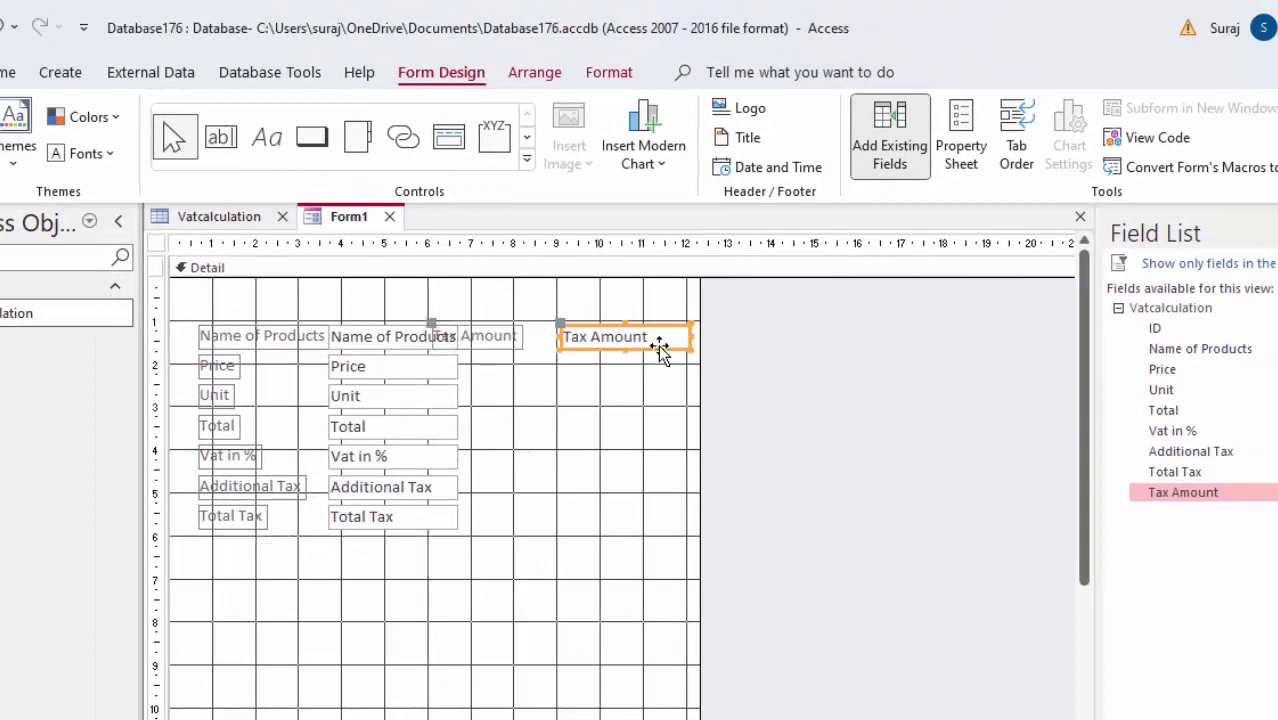
drag(702, 425, 916, 585)
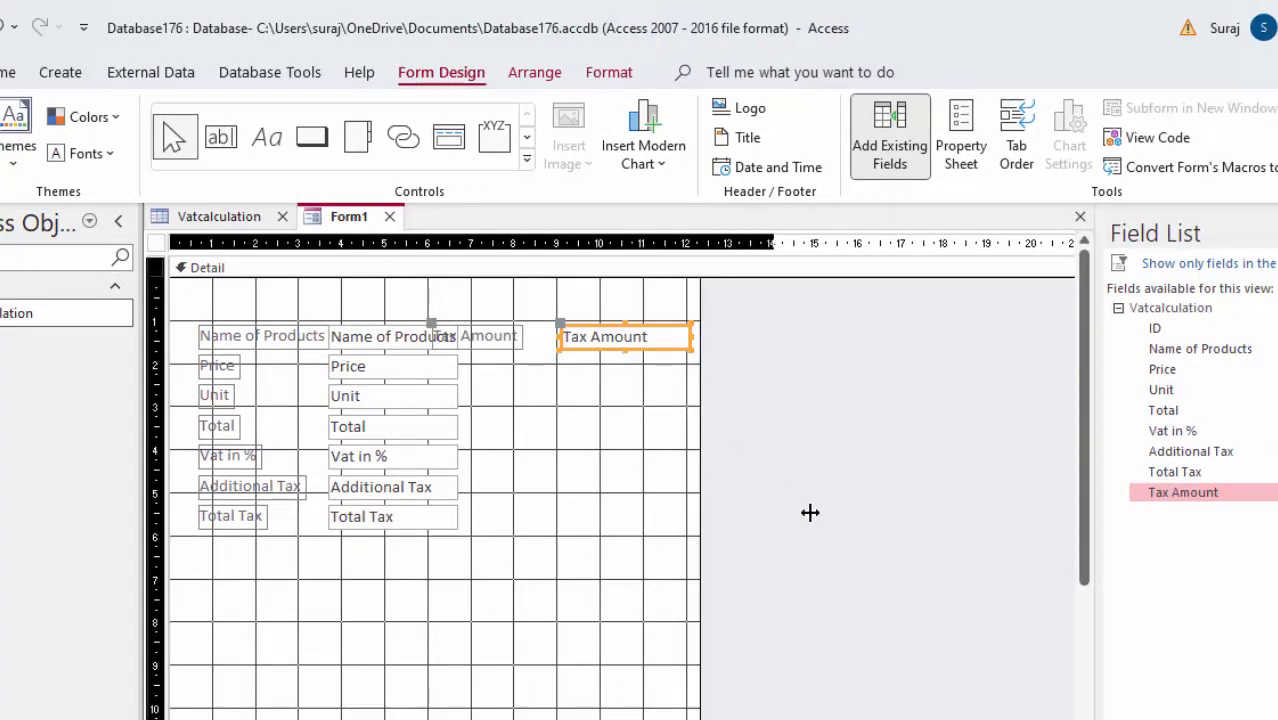
drag(513, 347, 575, 347)
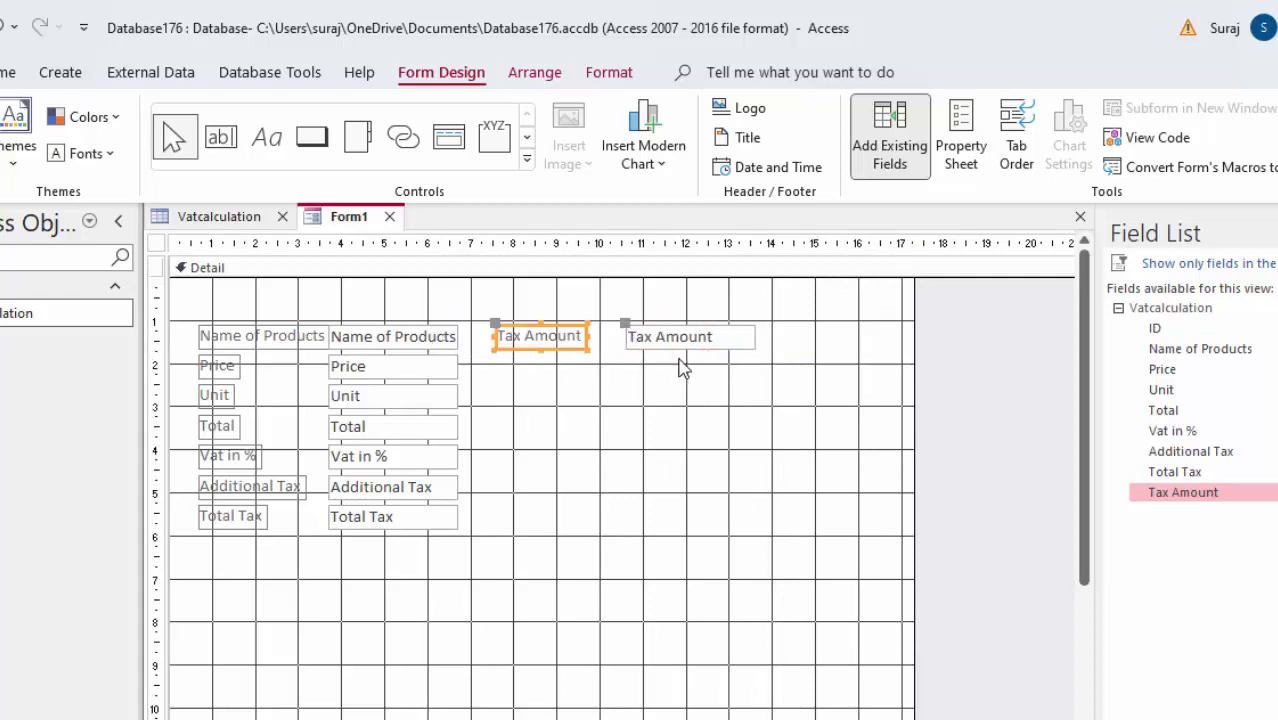
click(588, 360)
click(575, 346)
Place Total Tax, Additional Tax and Vat in % in the second column, then narrow the form.
drag(414, 530, 688, 403)
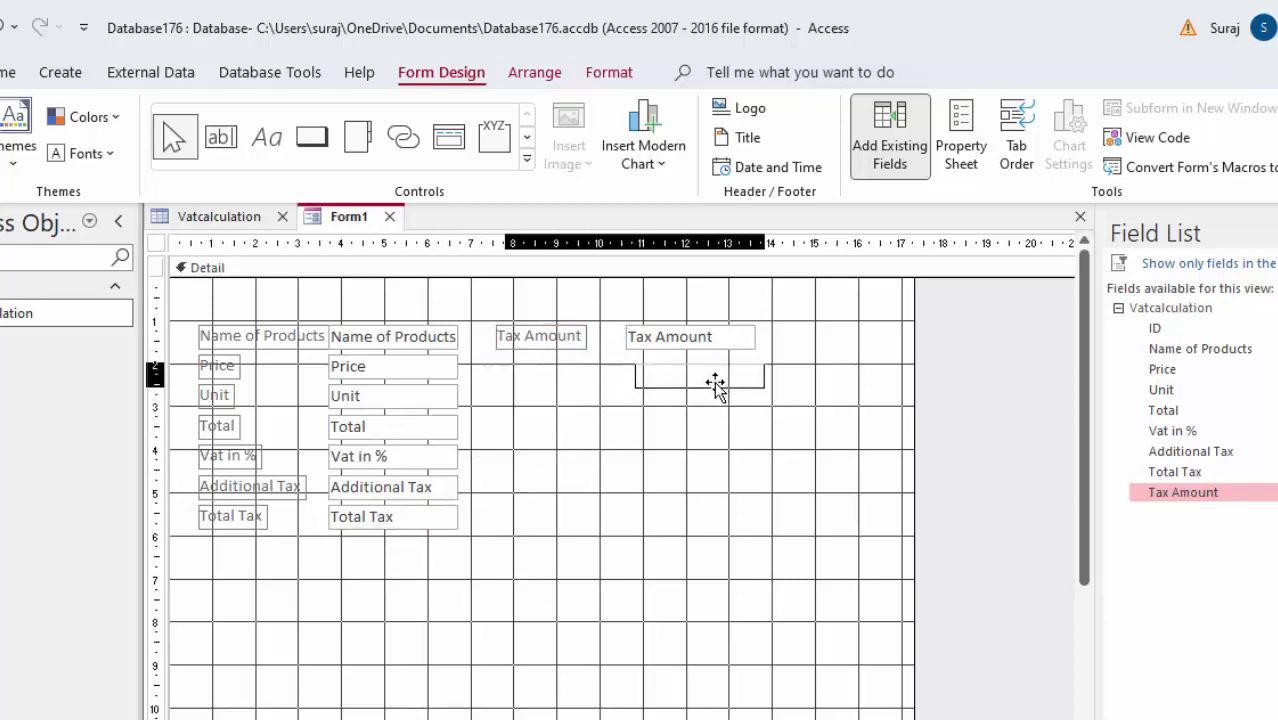
drag(686, 402, 707, 385)
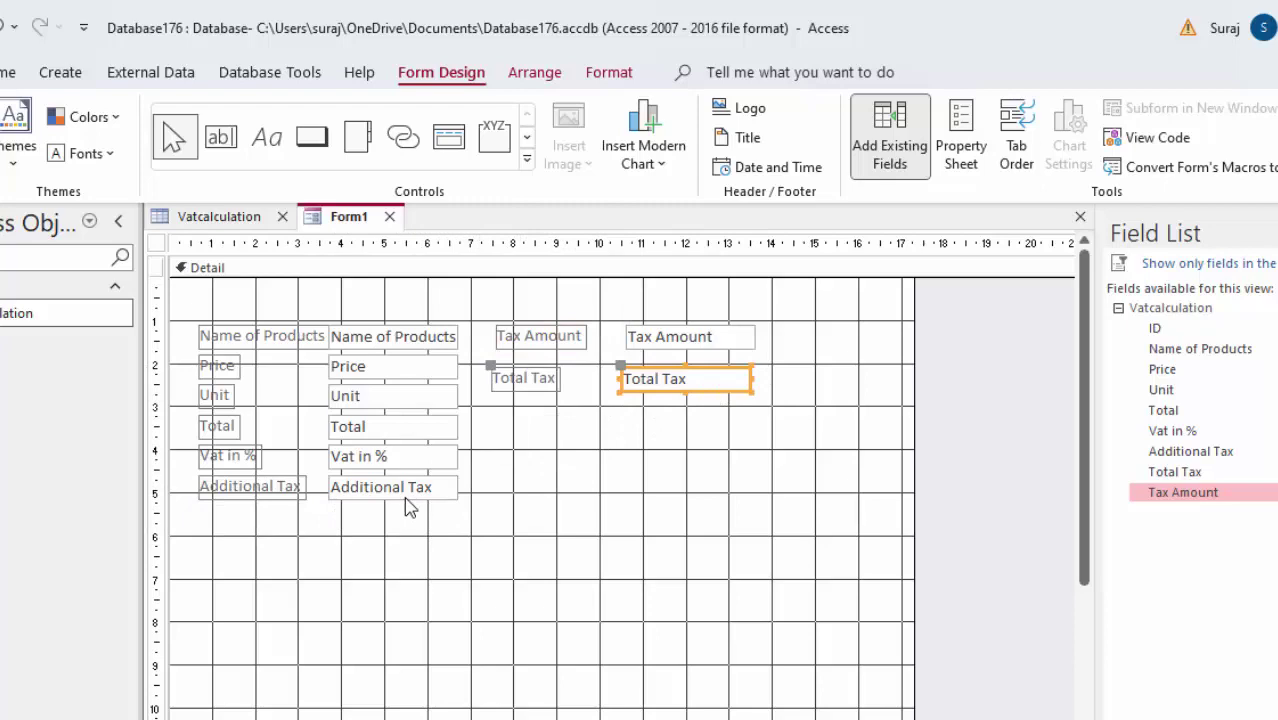
drag(410, 508, 704, 437)
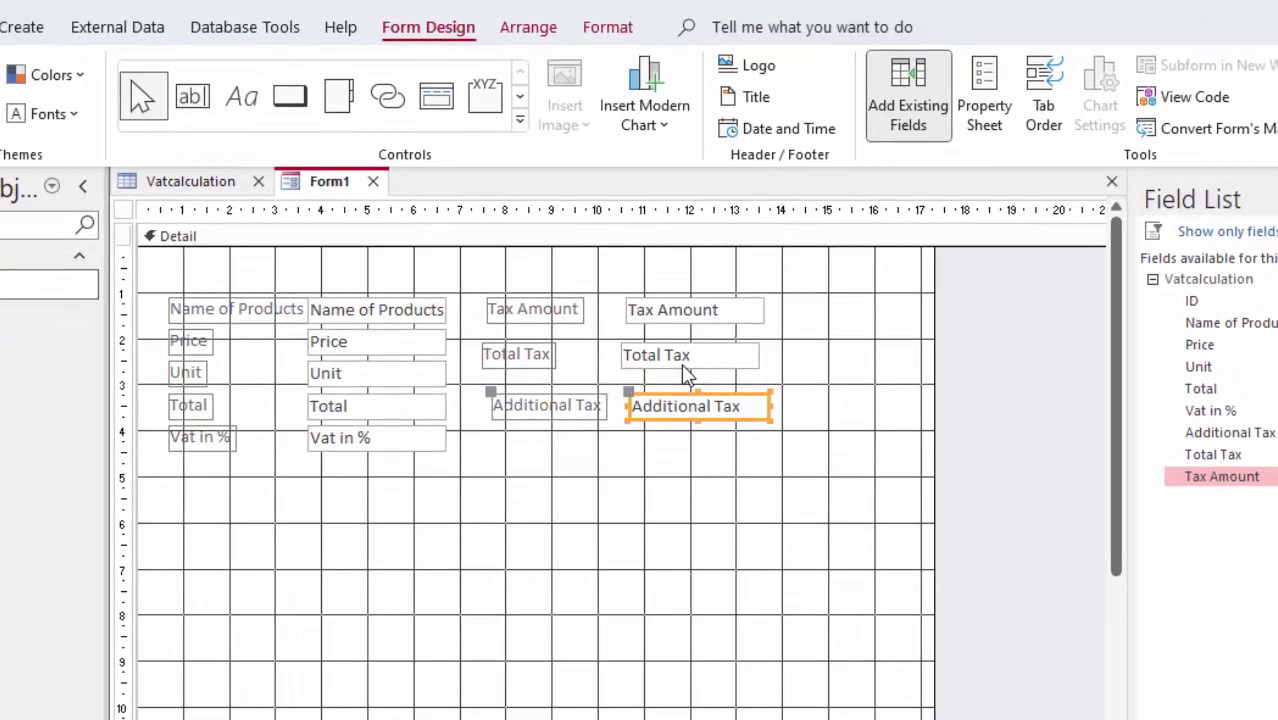
click(682, 384)
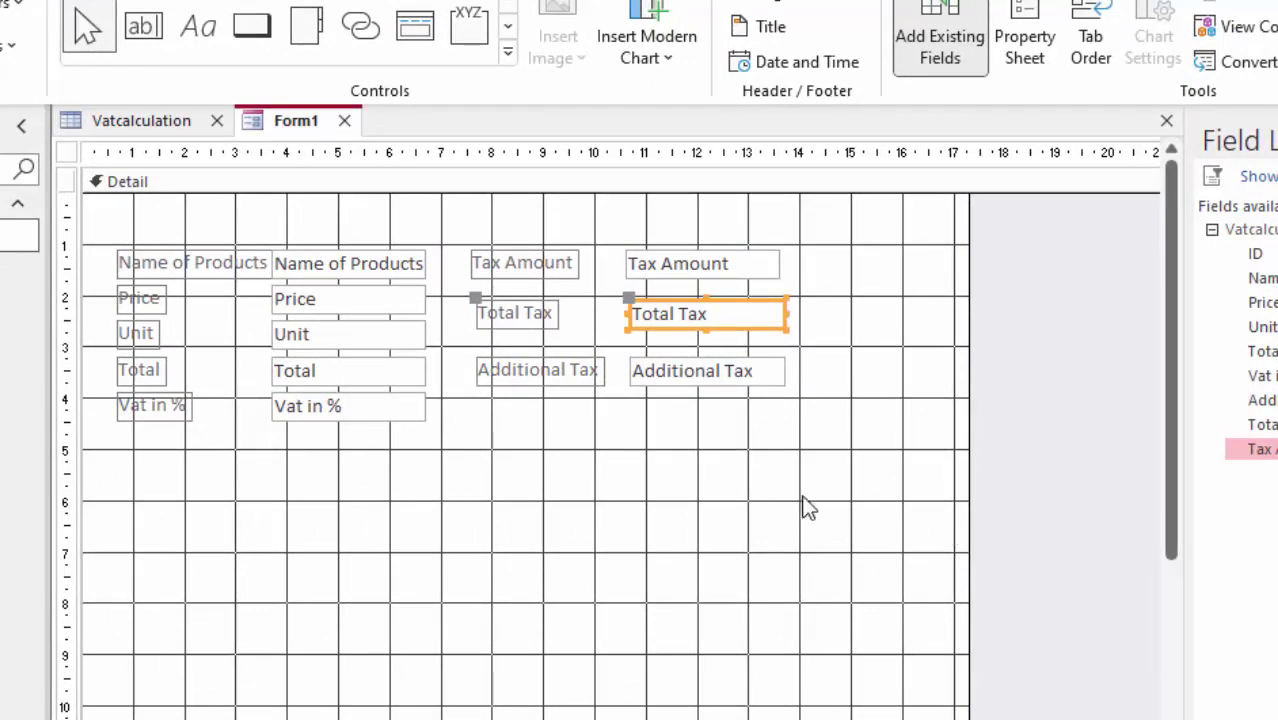
click(362, 418)
drag(362, 418, 727, 232)
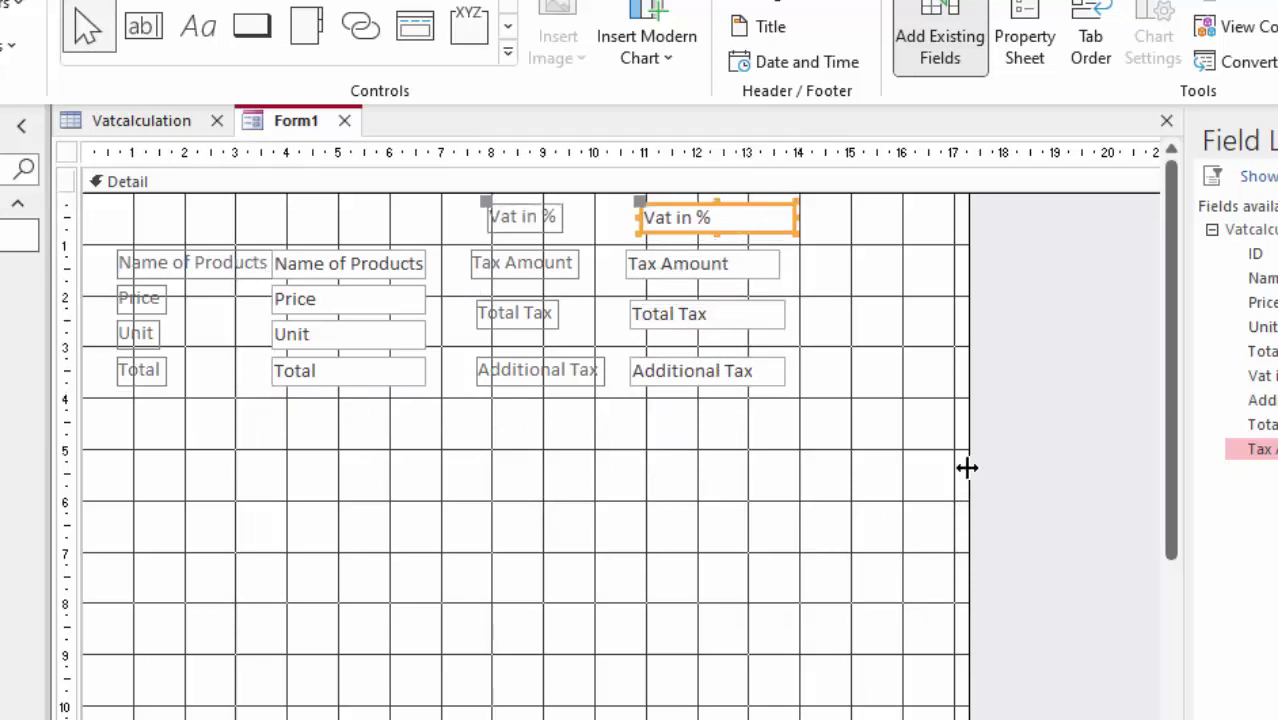
drag(971, 478, 896, 480)
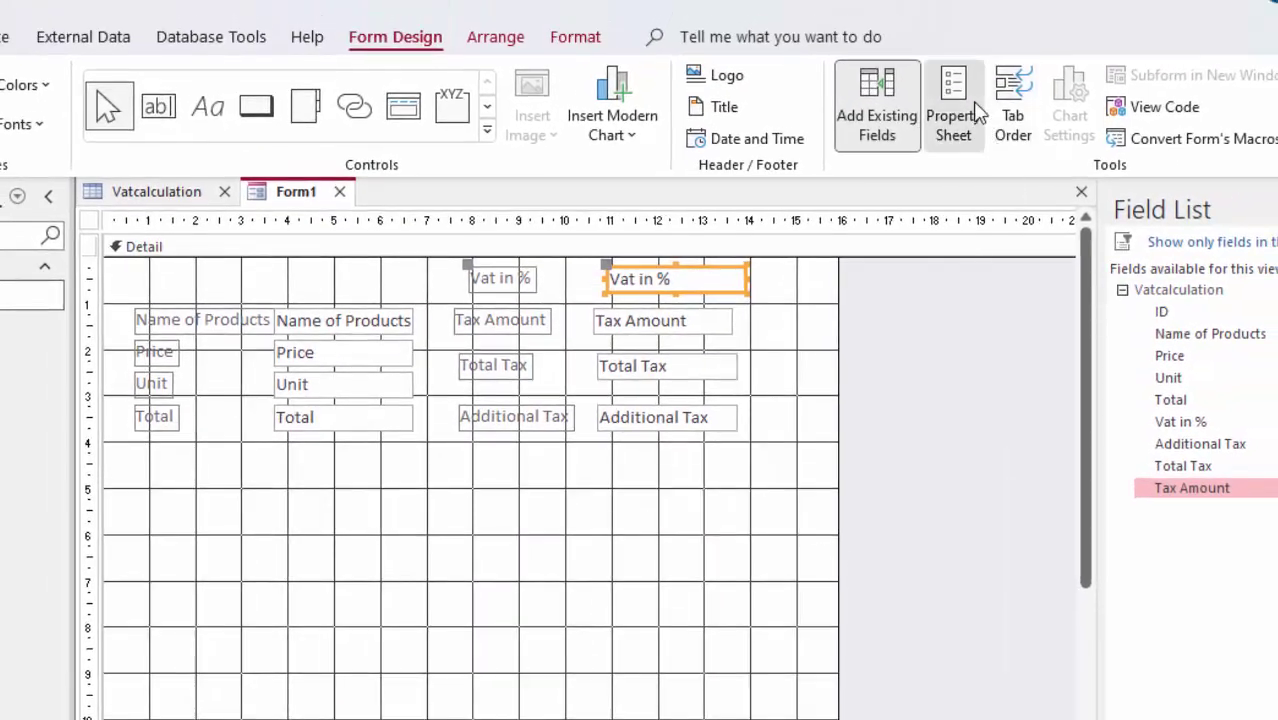
In the Property Sheet for the whole form, set Pop Up and Modal to Yes.
click(953, 120)
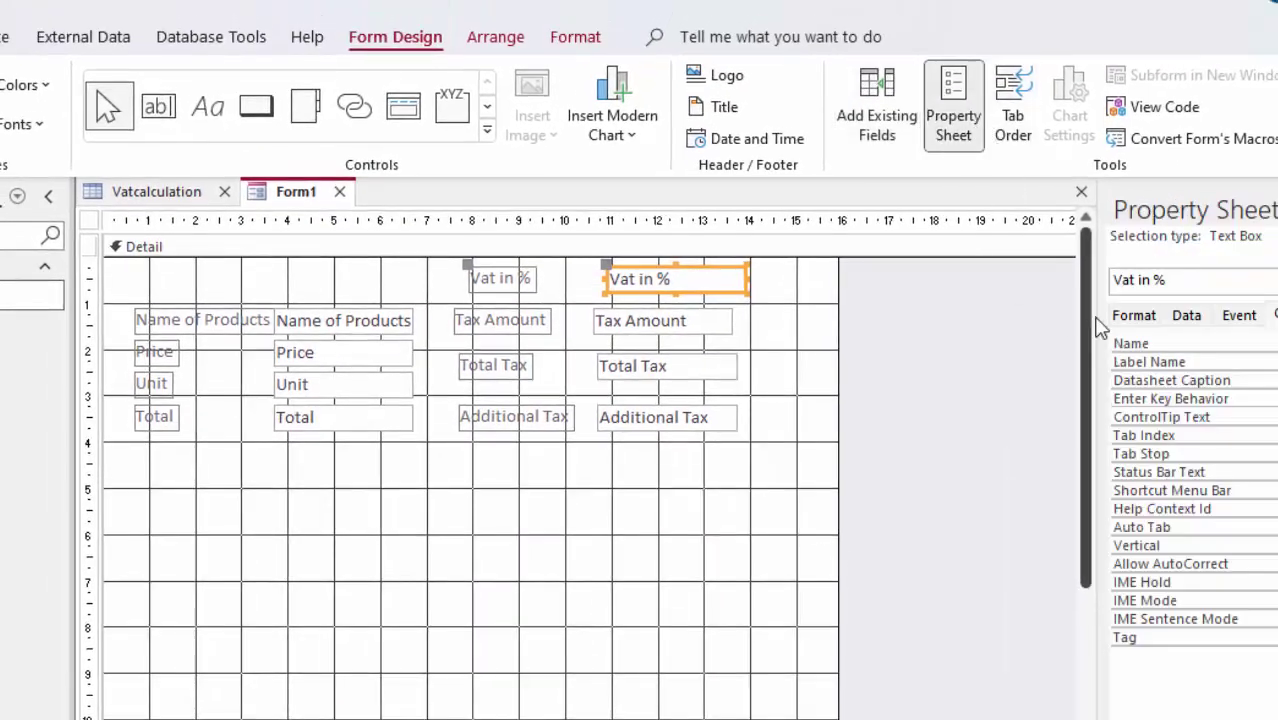
click(1272, 280)
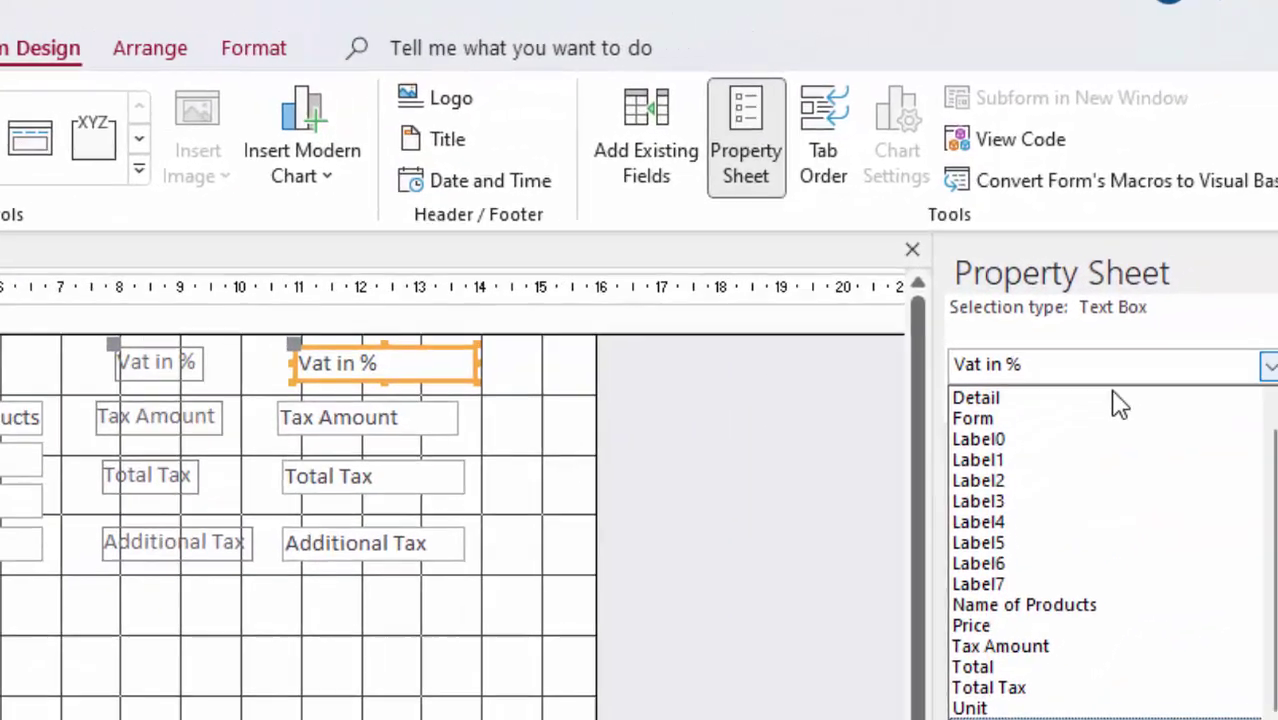
click(1139, 322)
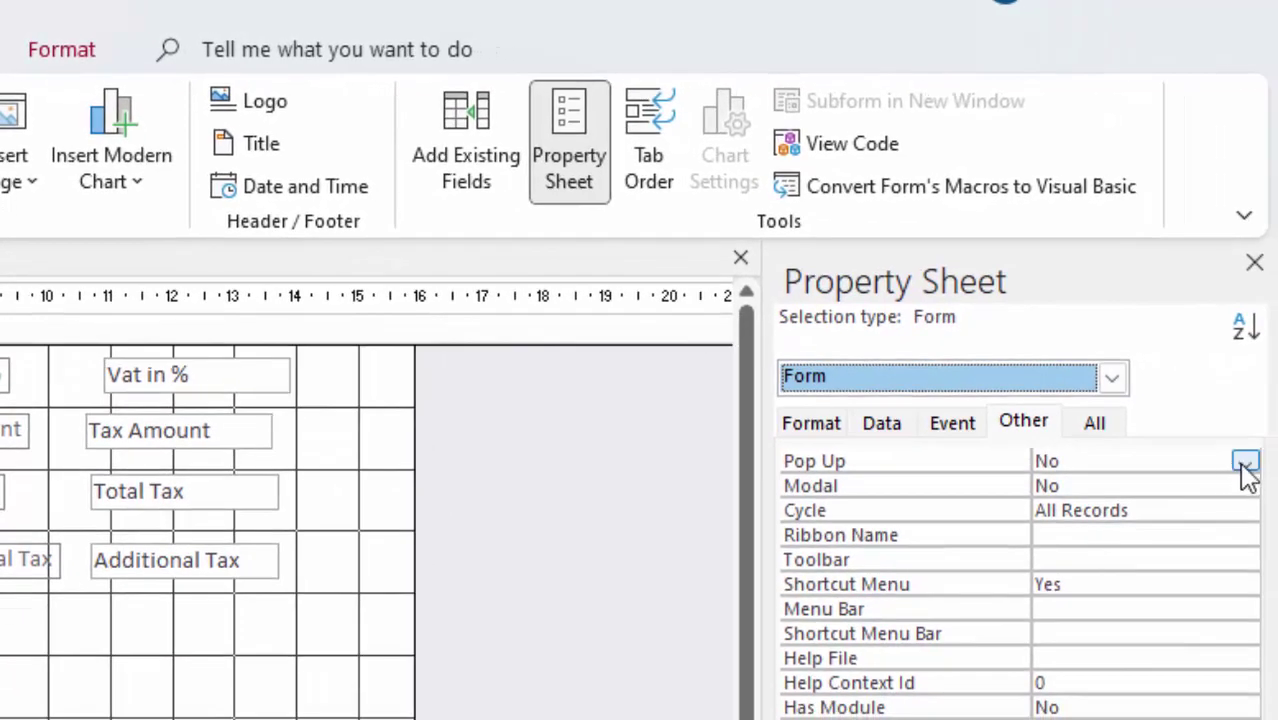
click(1244, 463)
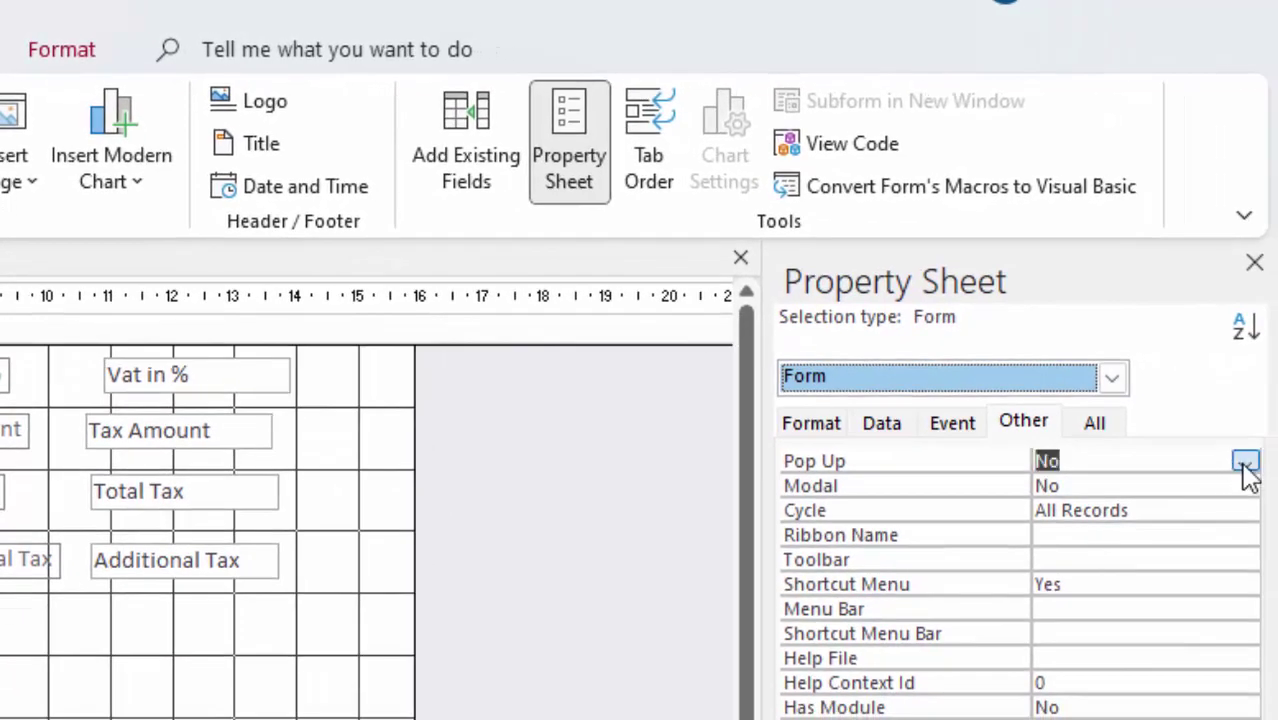
click(1090, 488)
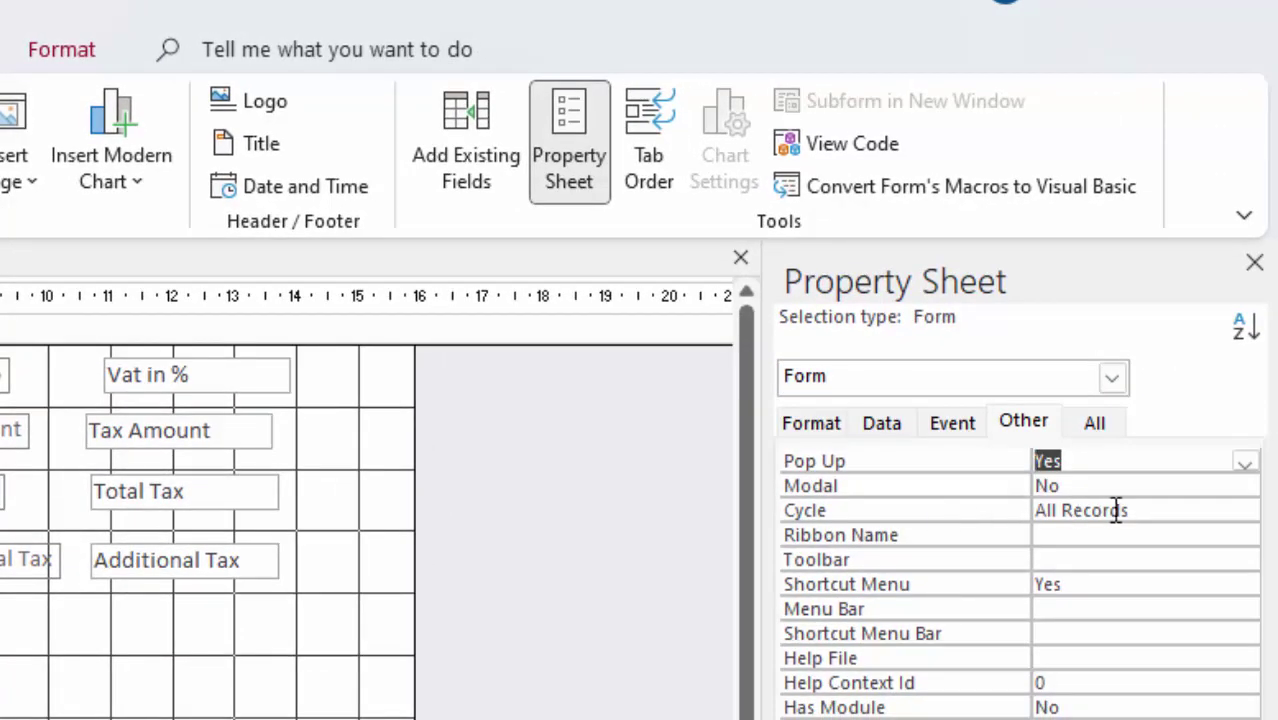
click(1190, 490)
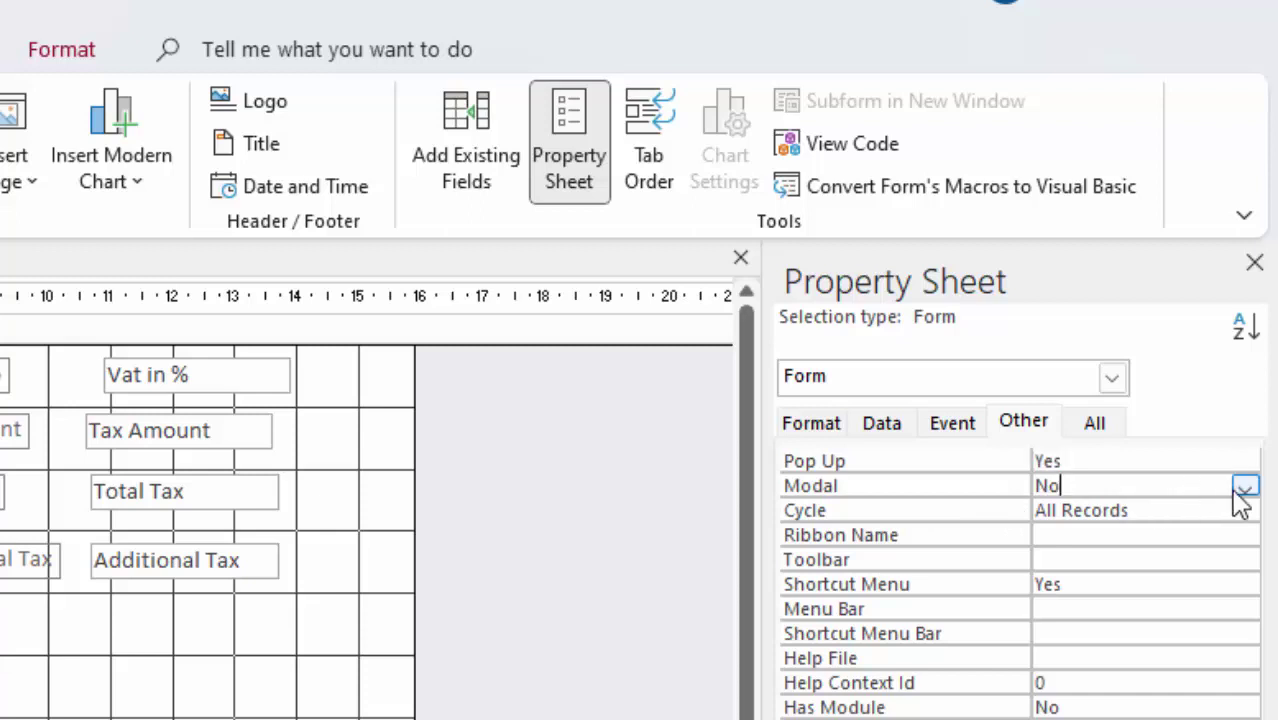
click(1244, 487)
click(1190, 510)
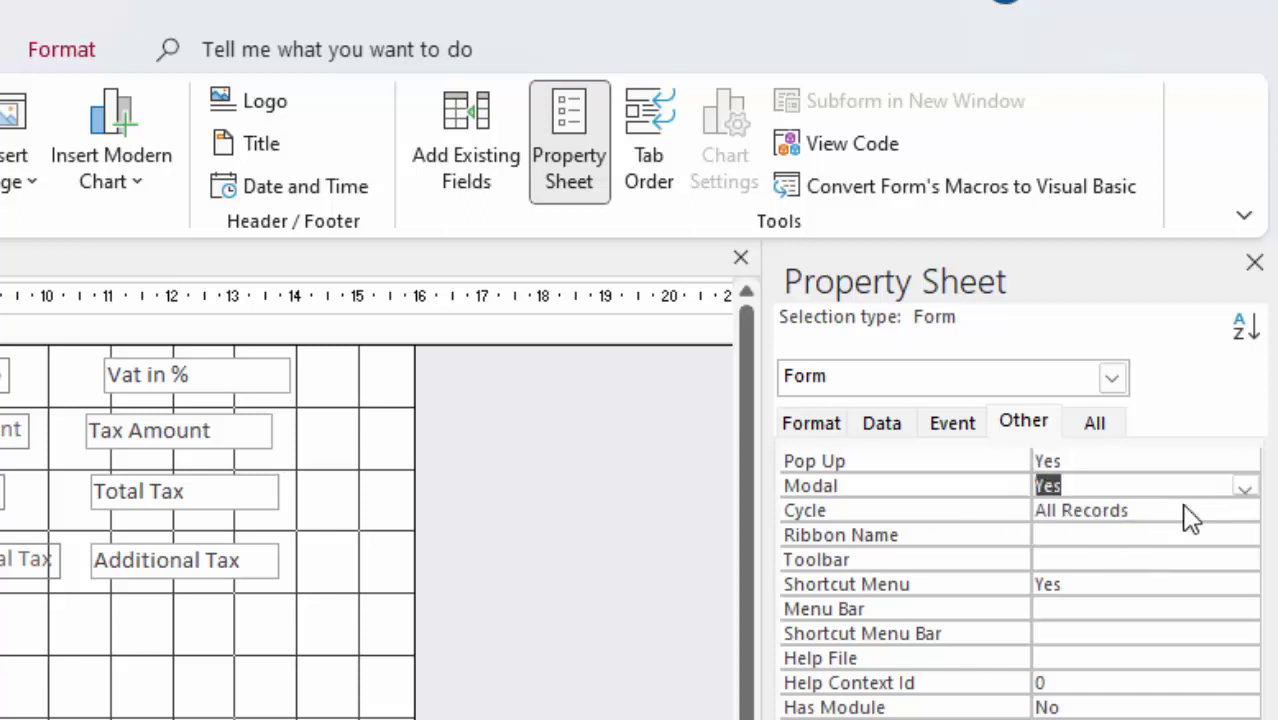
mouse_move(845, 568)
mouse_down()
mouse_move(328, 330)
mouse_move(291, 269)
mouse_up()
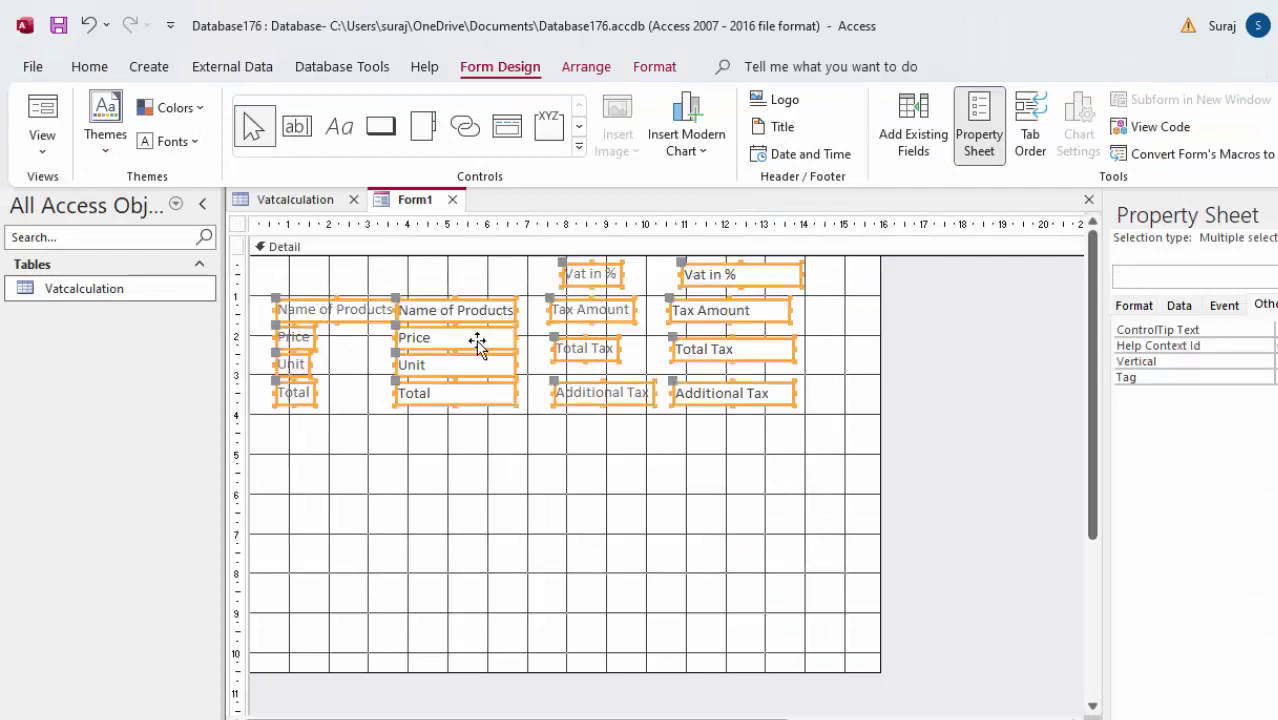
Shift the four second-column tax fields down to align with the first column's rows.
click(650, 440)
drag(794, 465, 622, 278)
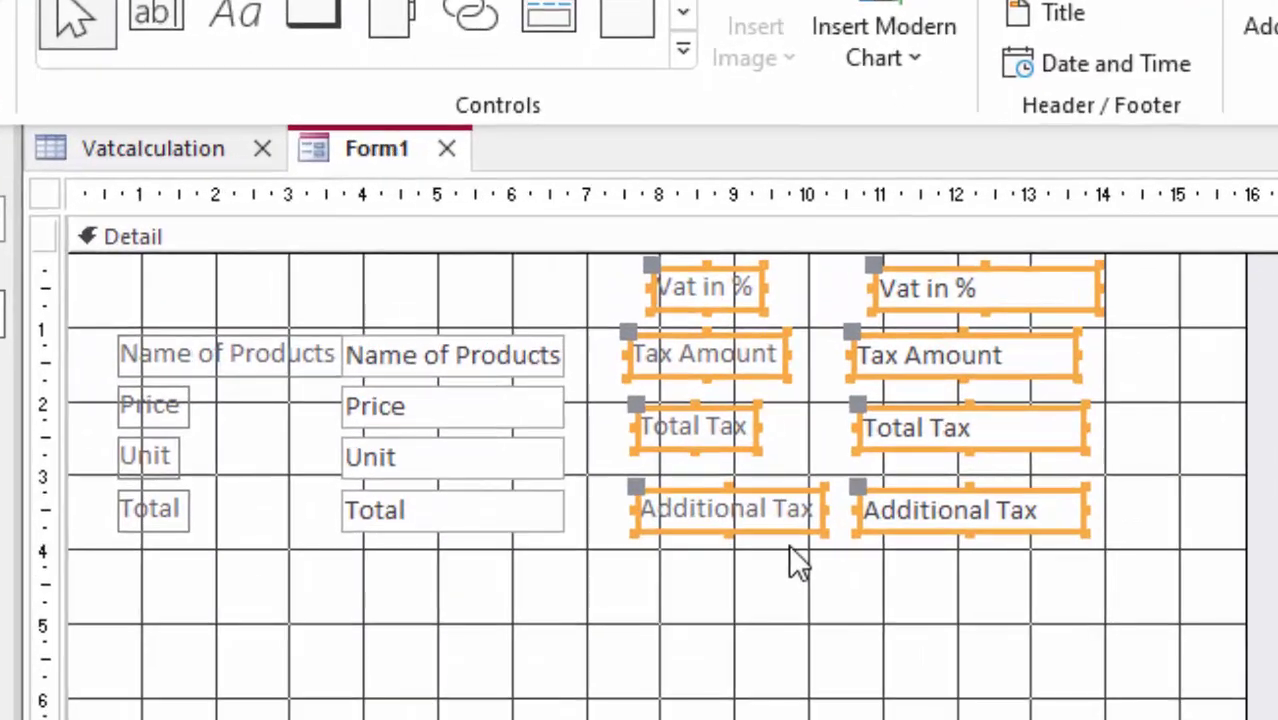
drag(790, 535, 787, 590)
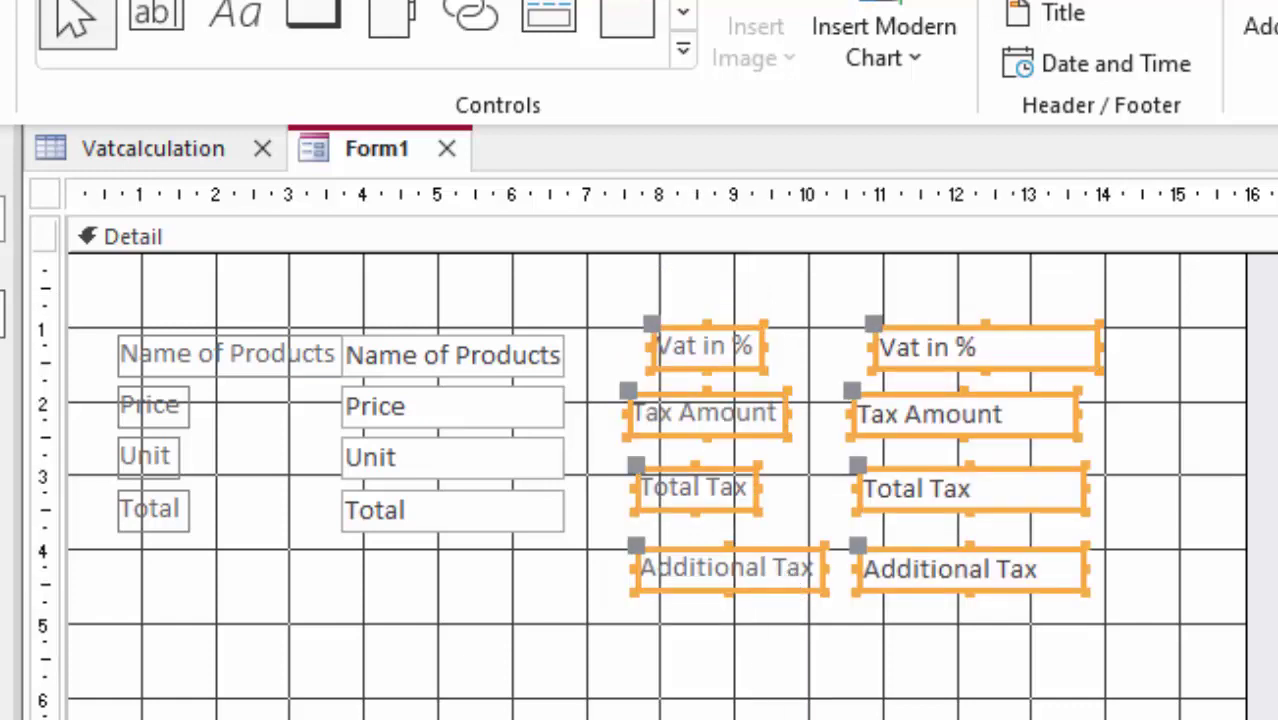
Resize the Name of Products label and select all controls on the form.
click(199, 364)
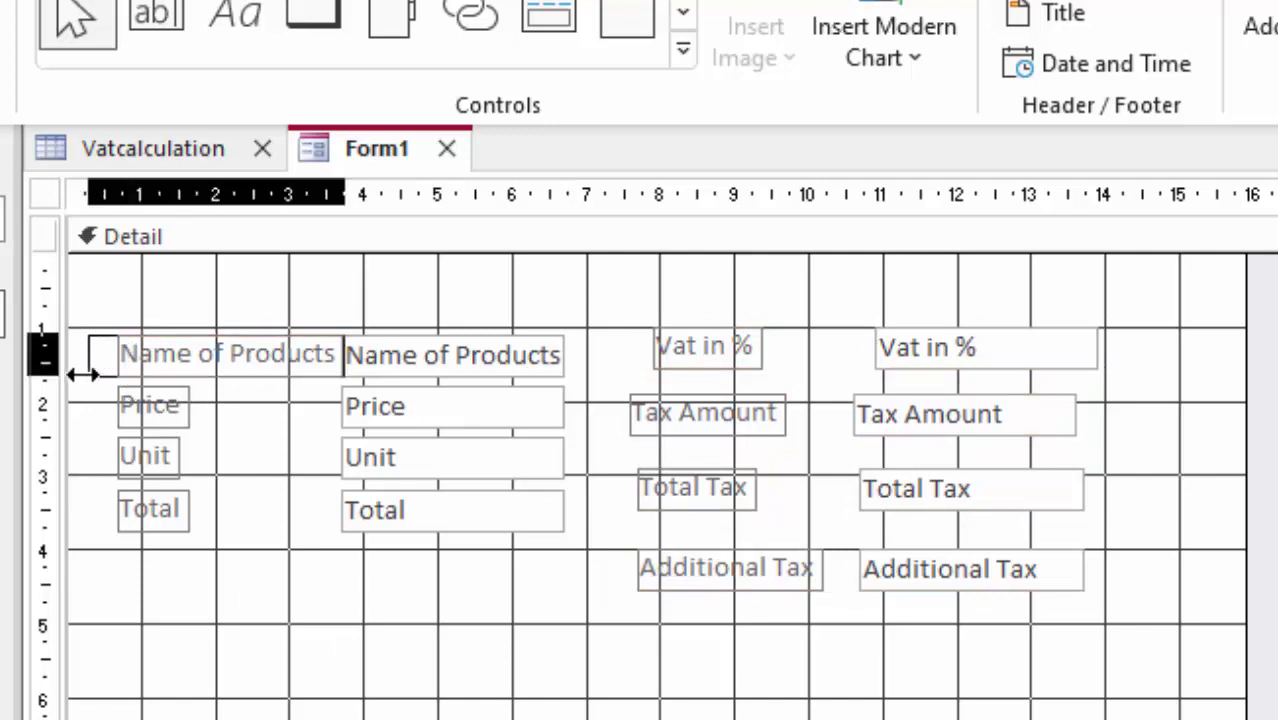
drag(106, 361, 86, 362)
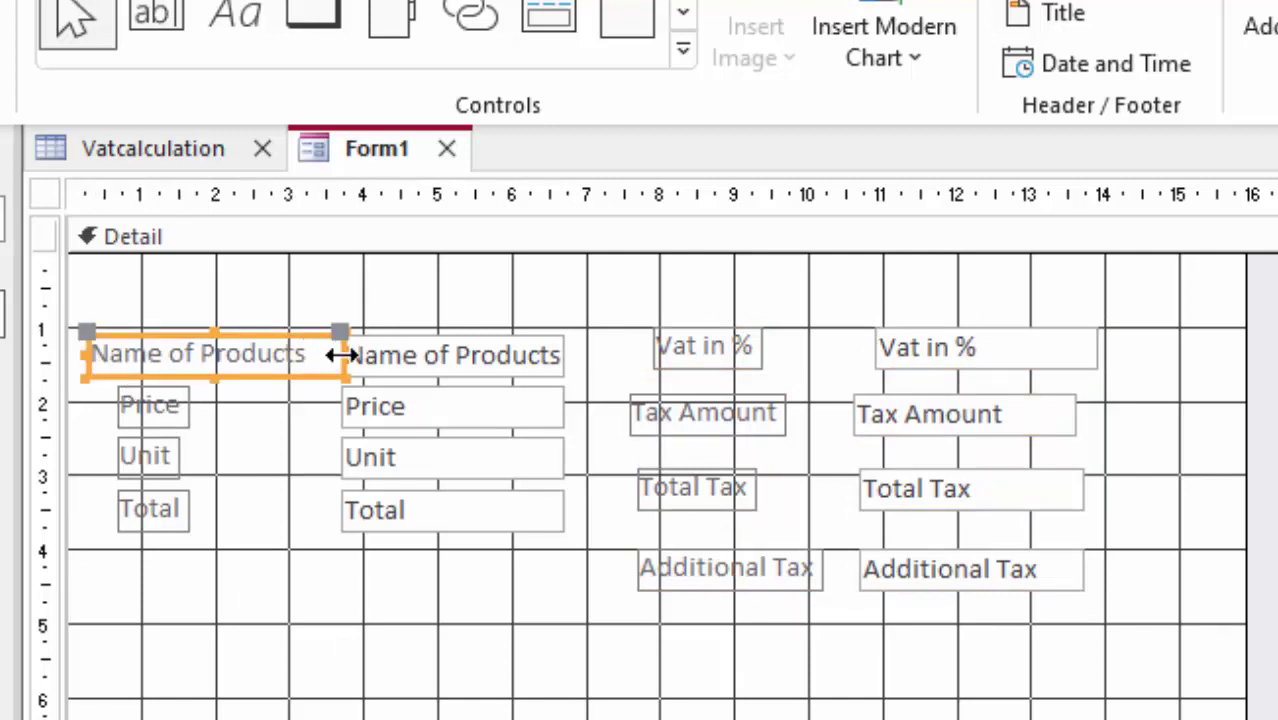
drag(343, 354, 327, 354)
click(489, 366)
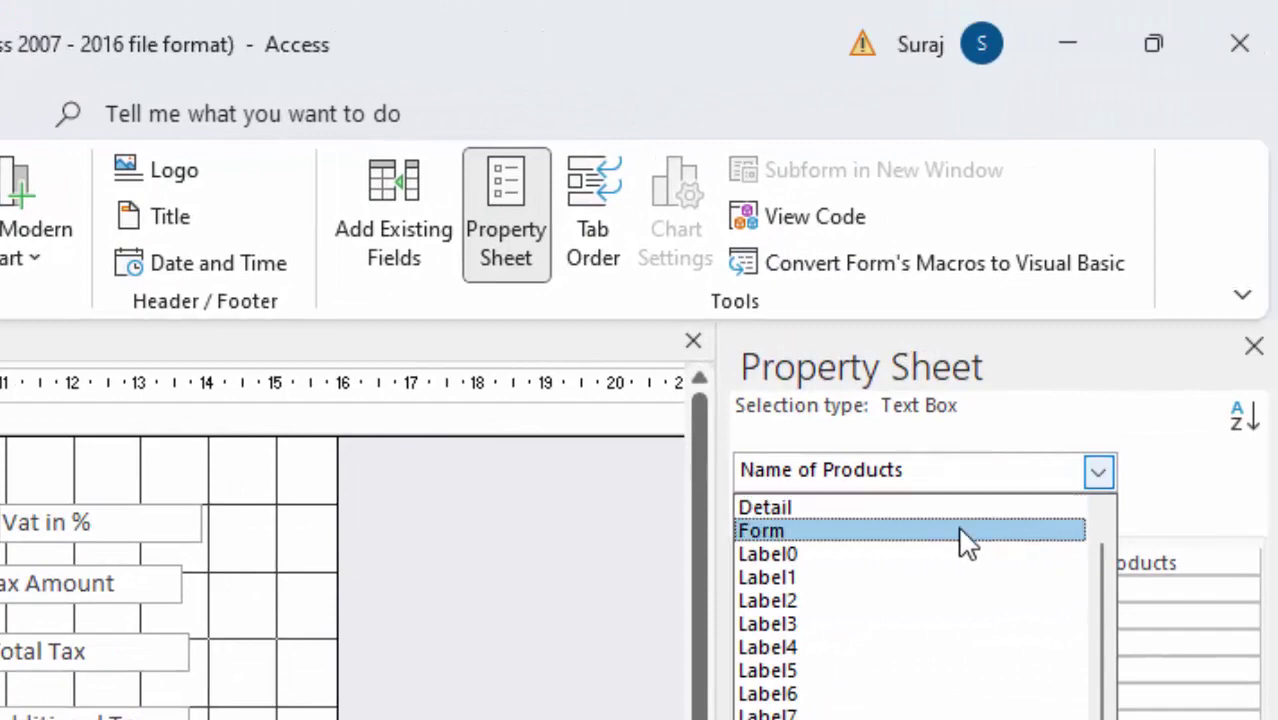
click(967, 531)
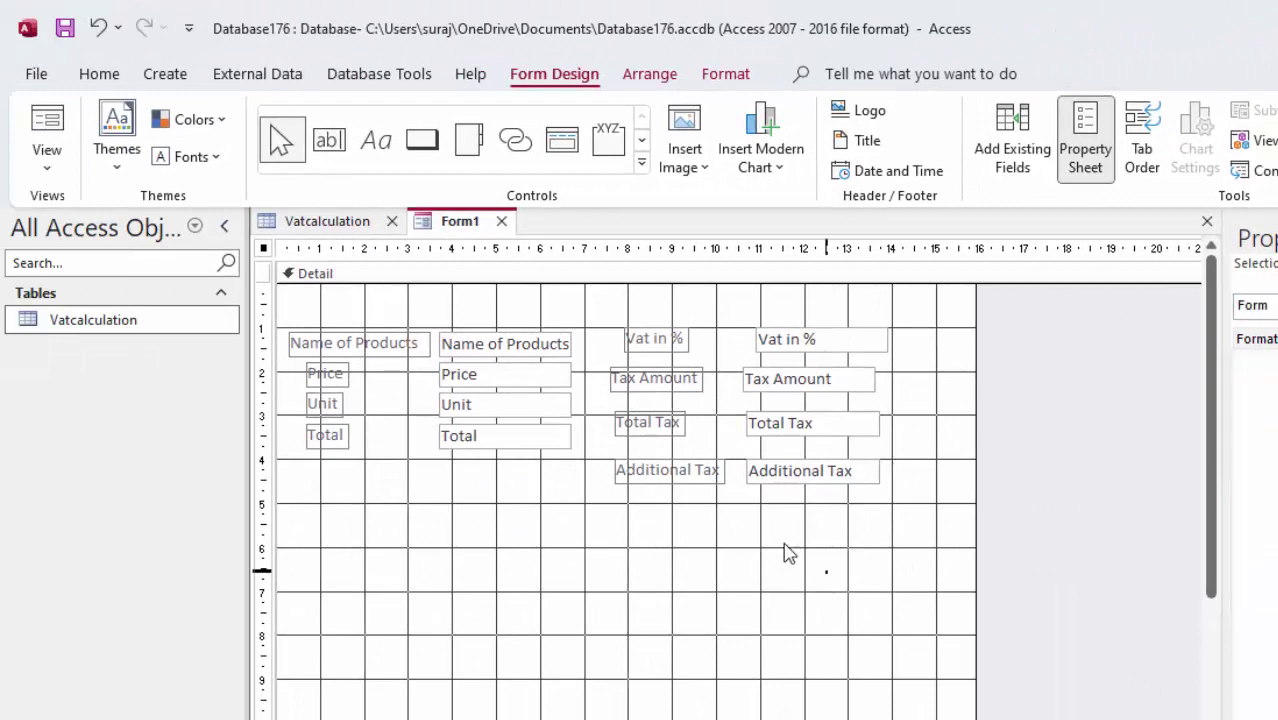
drag(828, 572, 430, 310)
Give all selected labels and text boxes black font colour and Bold formatting.
click(99, 74)
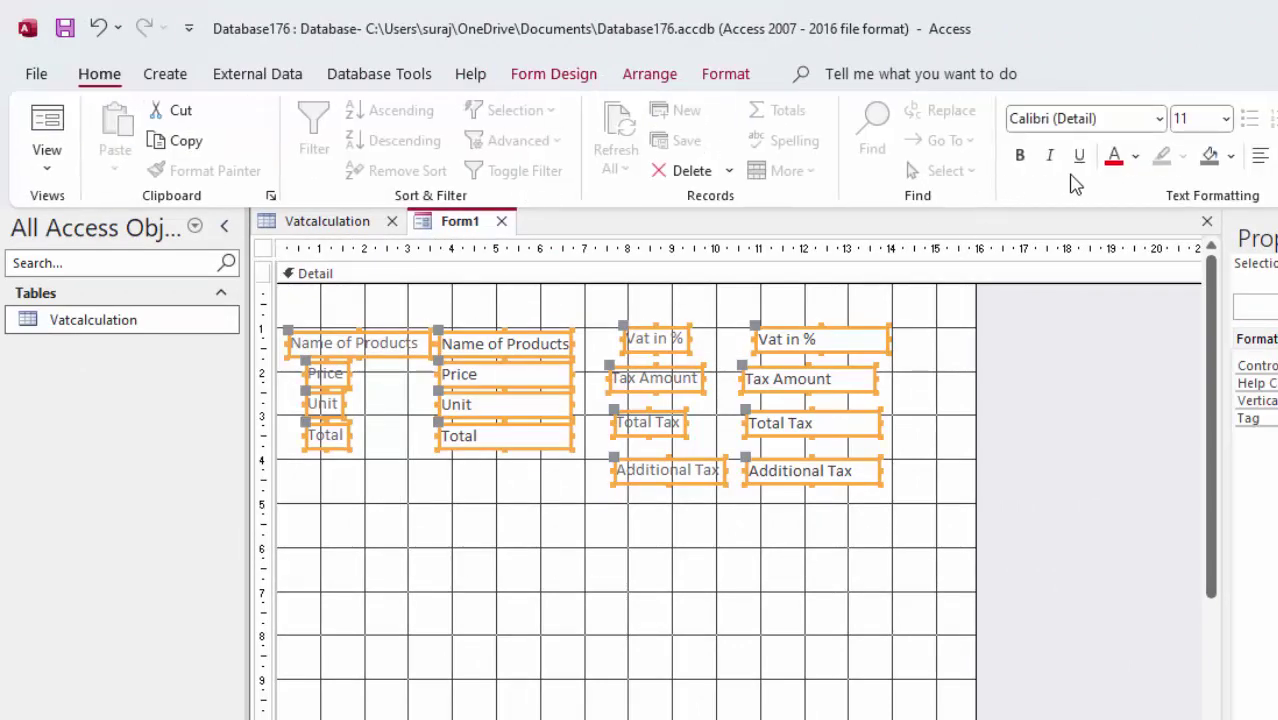
click(1135, 158)
click(1131, 253)
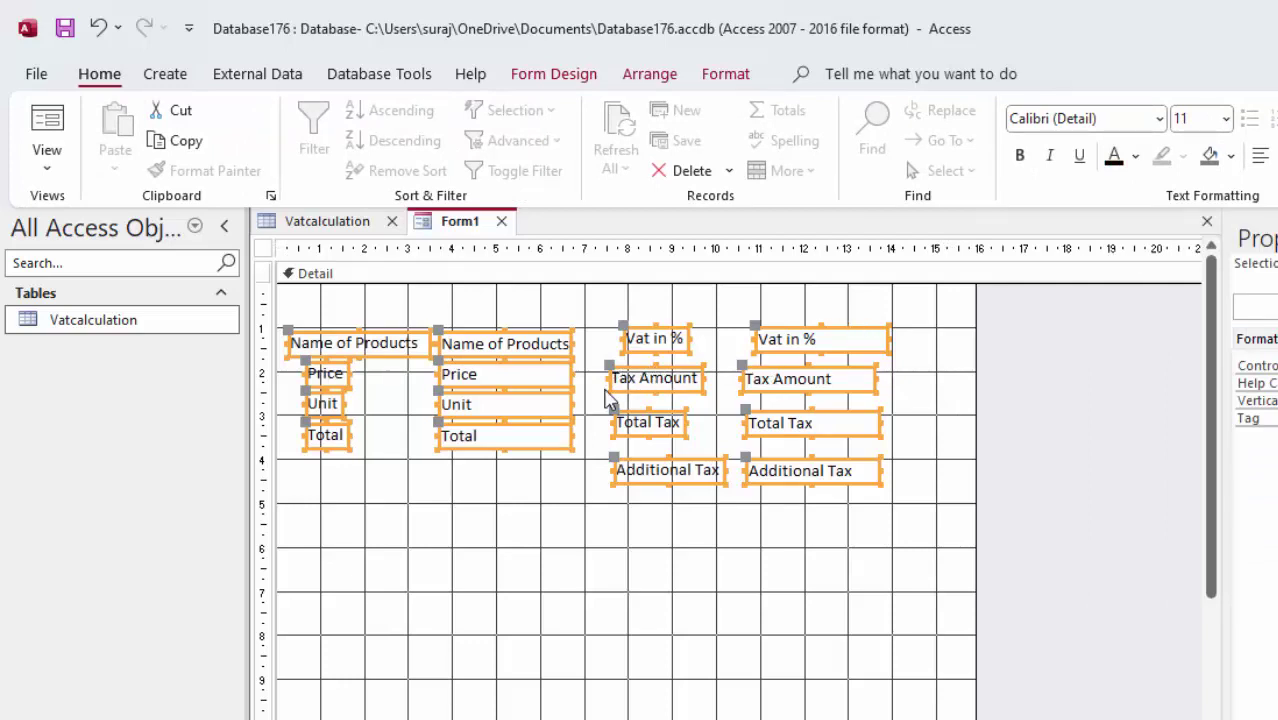
click(1020, 157)
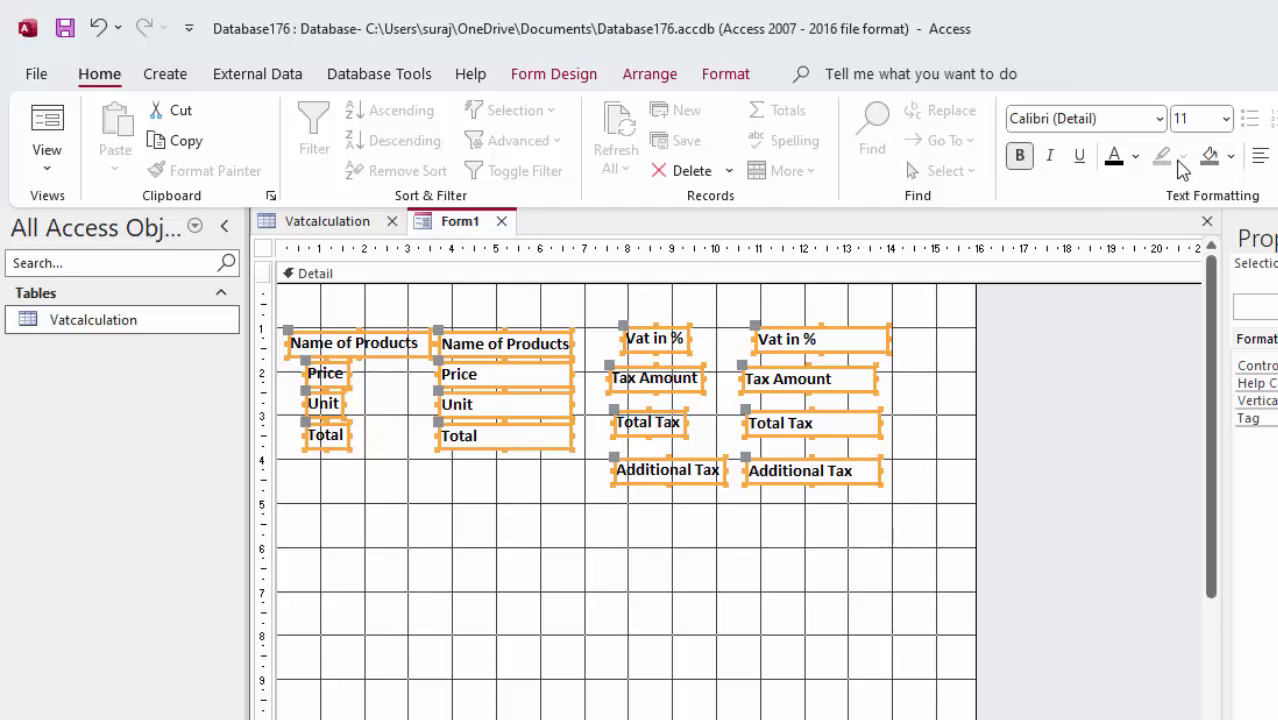
click(826, 570)
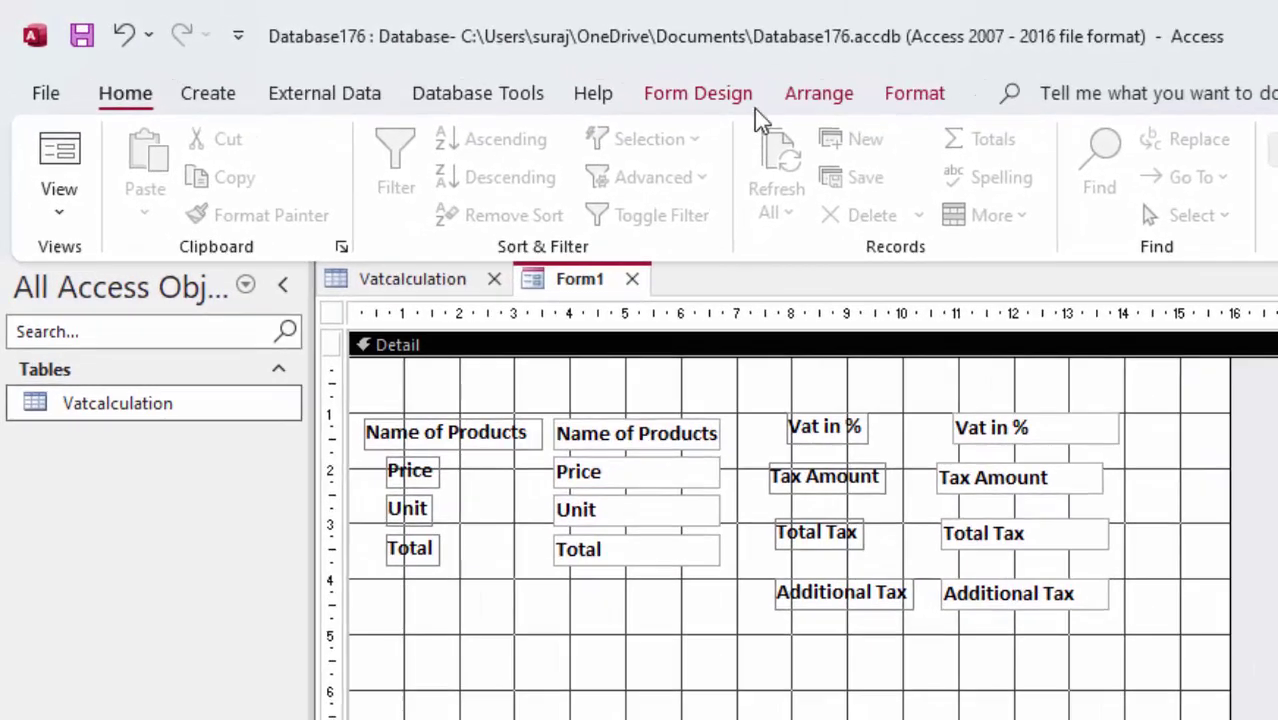
Add a text 'Next Record' button below the tax fields that goes to the next record, then enlarge it.
click(584, 79)
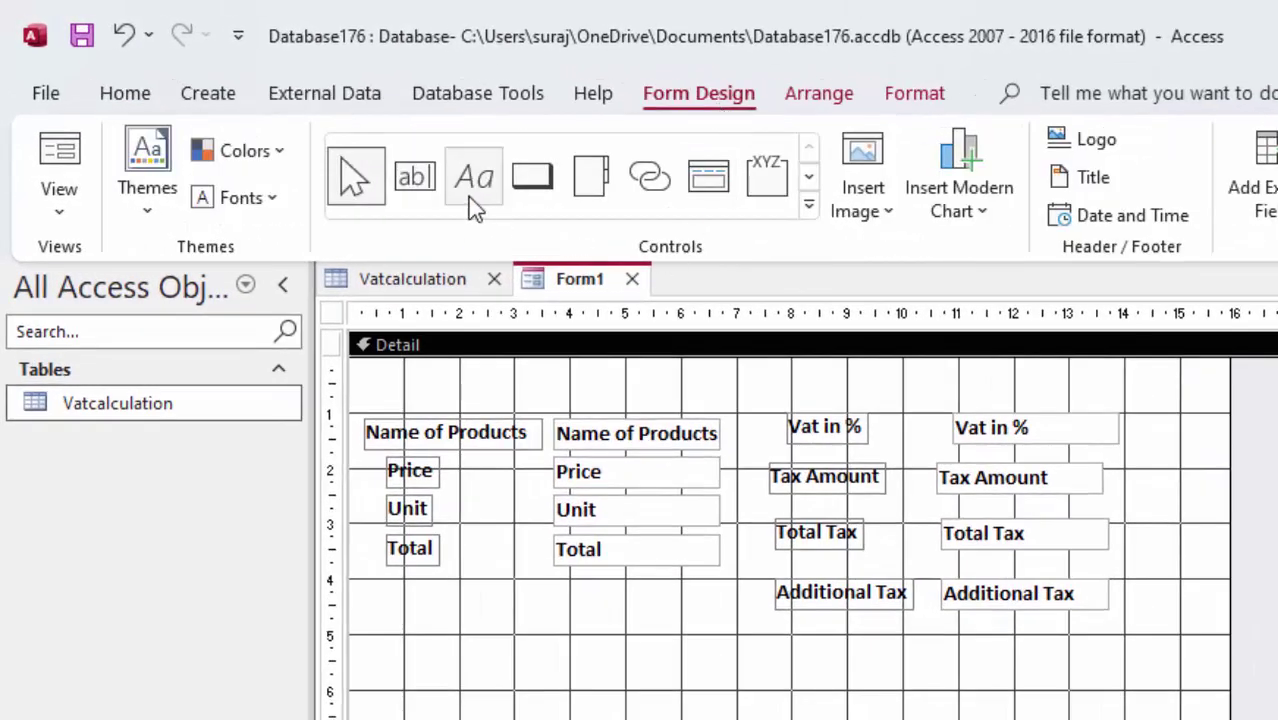
click(530, 183)
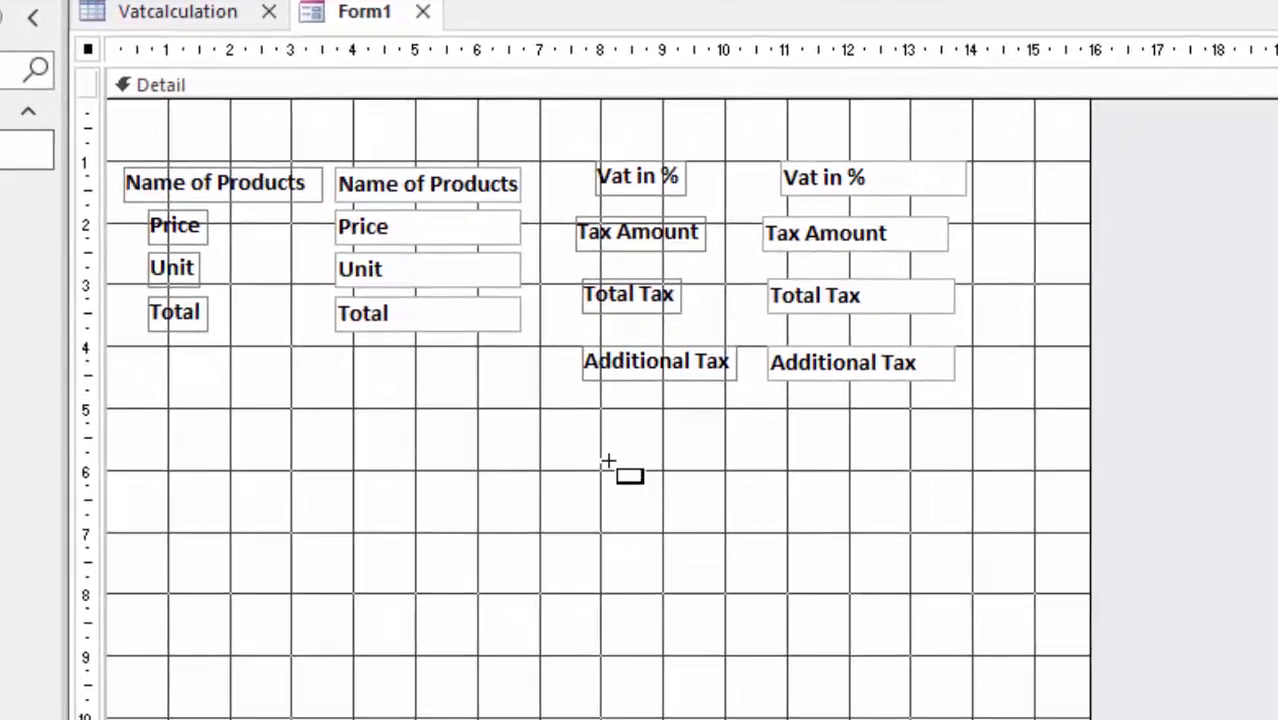
mouse_move(606, 464)
mouse_down()
mouse_move(693, 524)
mouse_move(858, 541)
mouse_up()
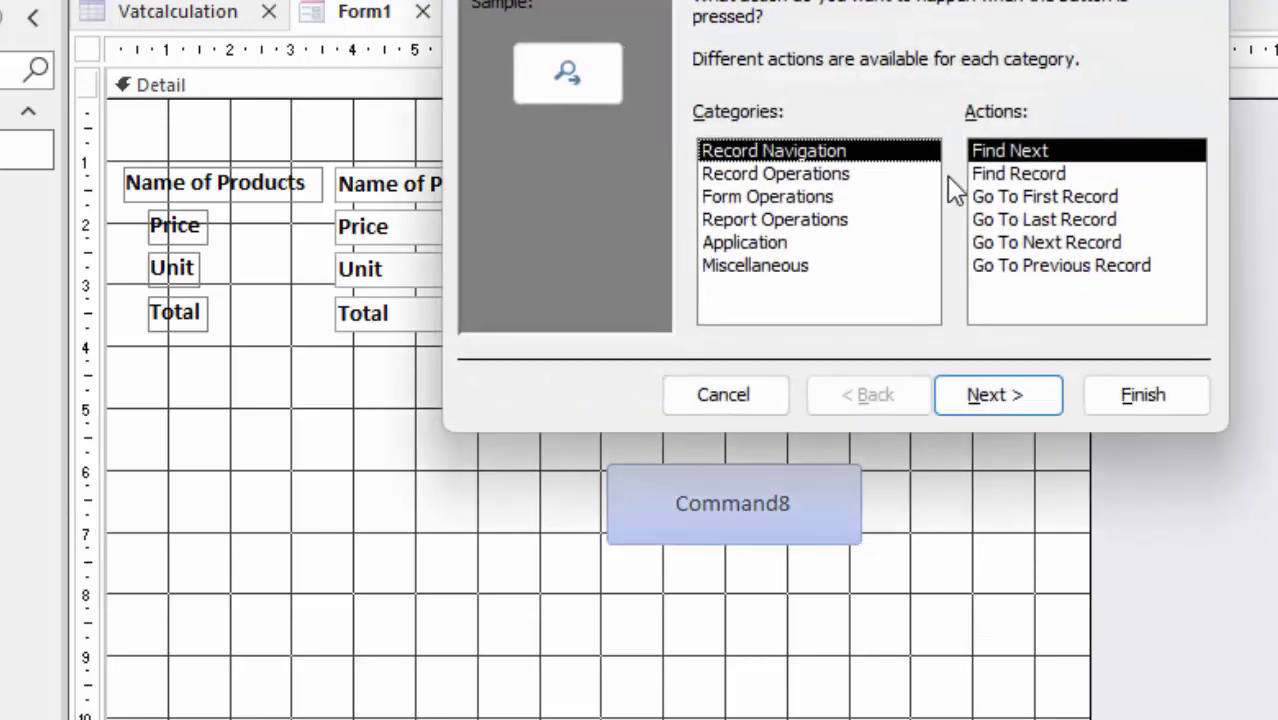
click(1064, 243)
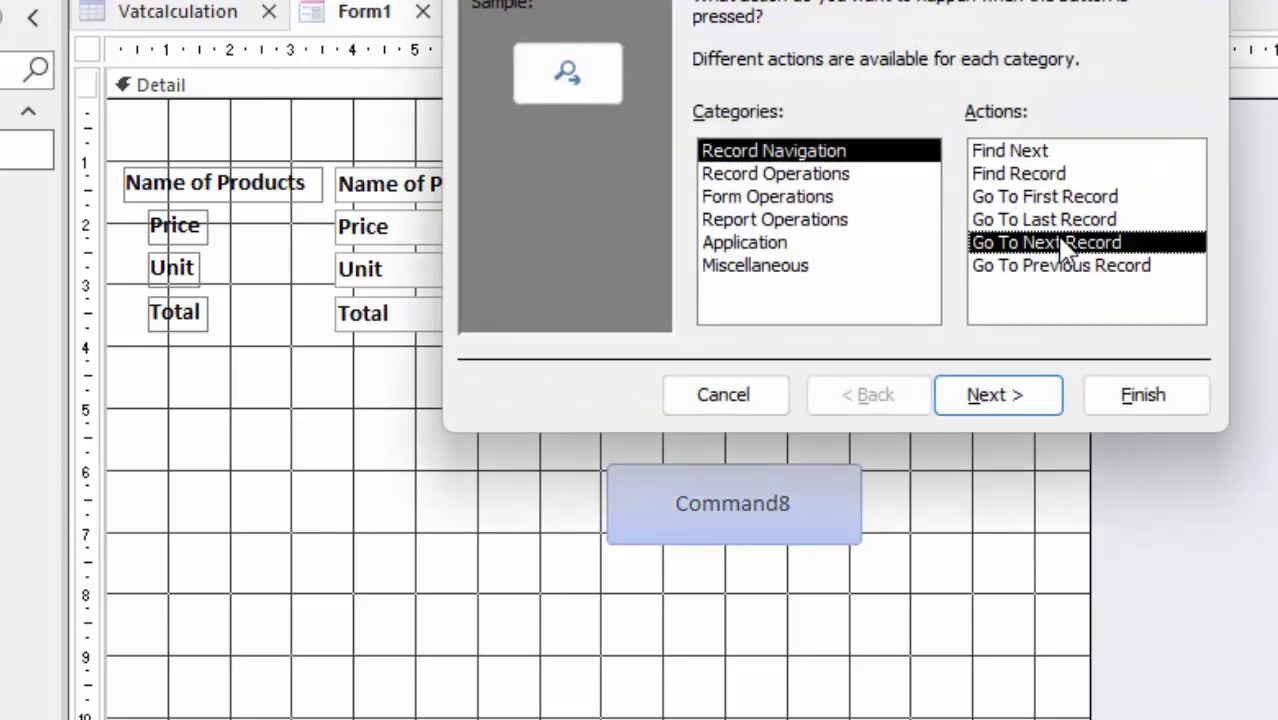
click(1015, 402)
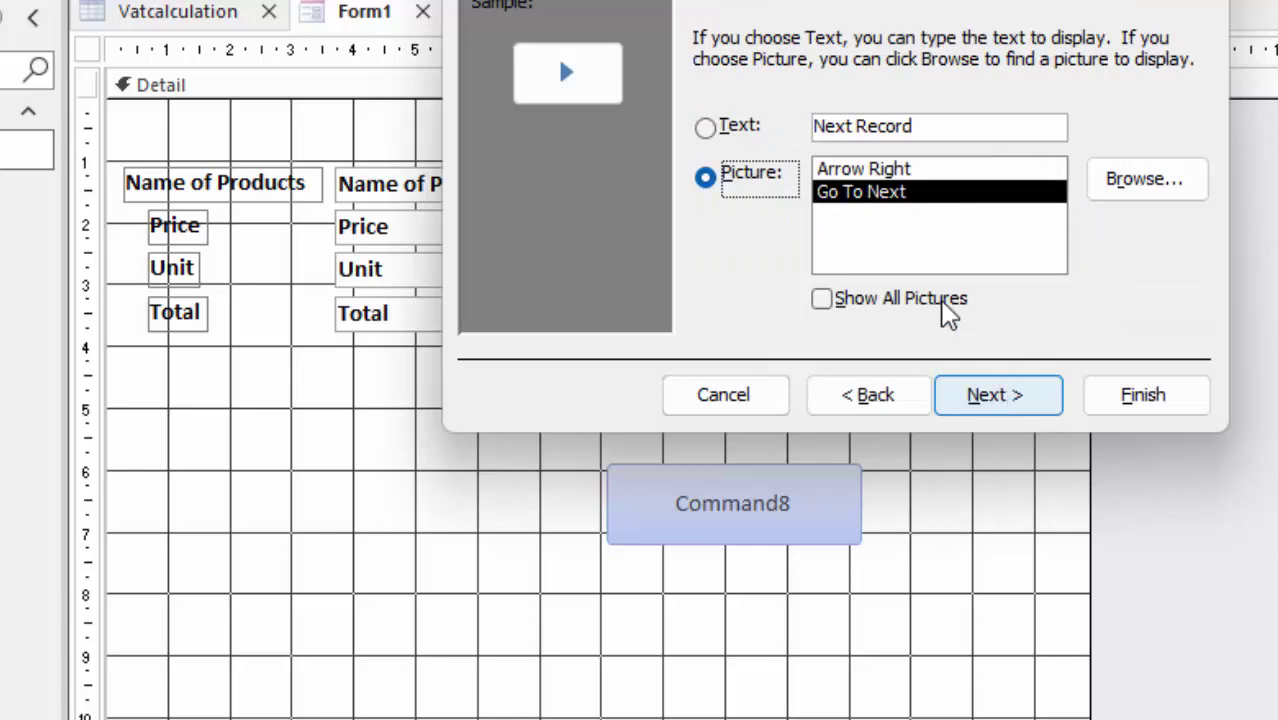
click(745, 128)
click(1024, 397)
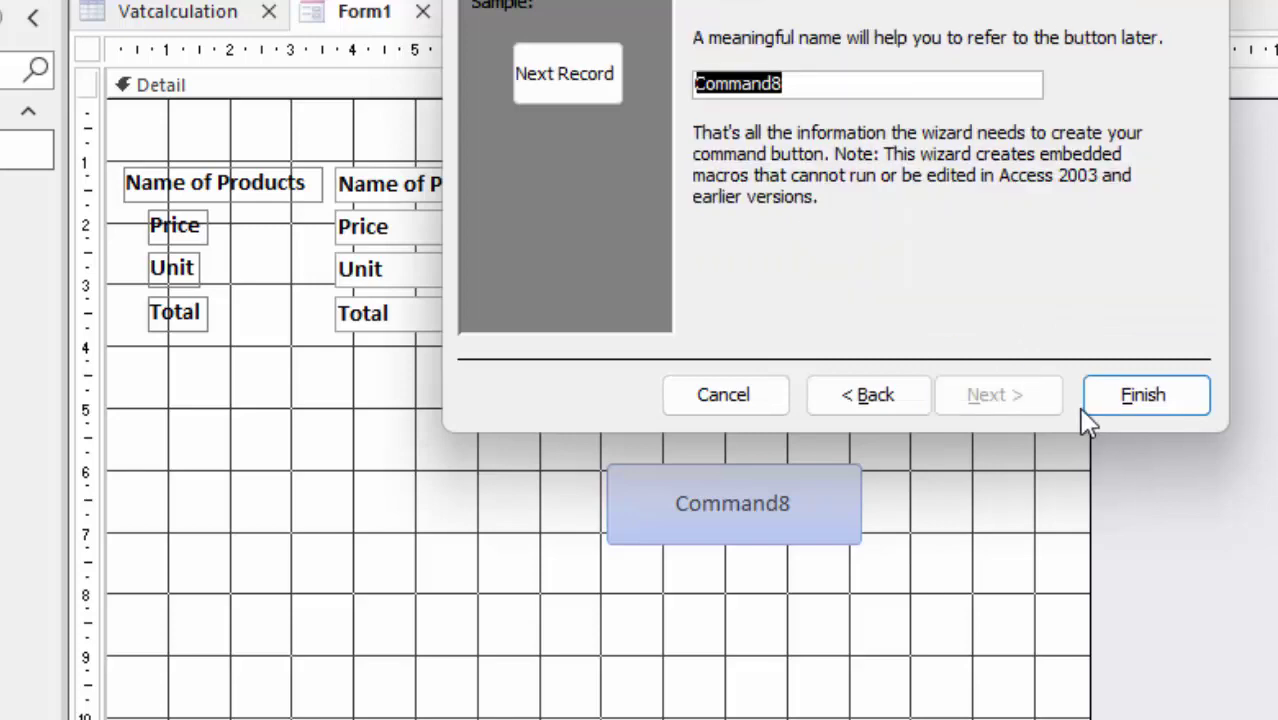
click(1128, 403)
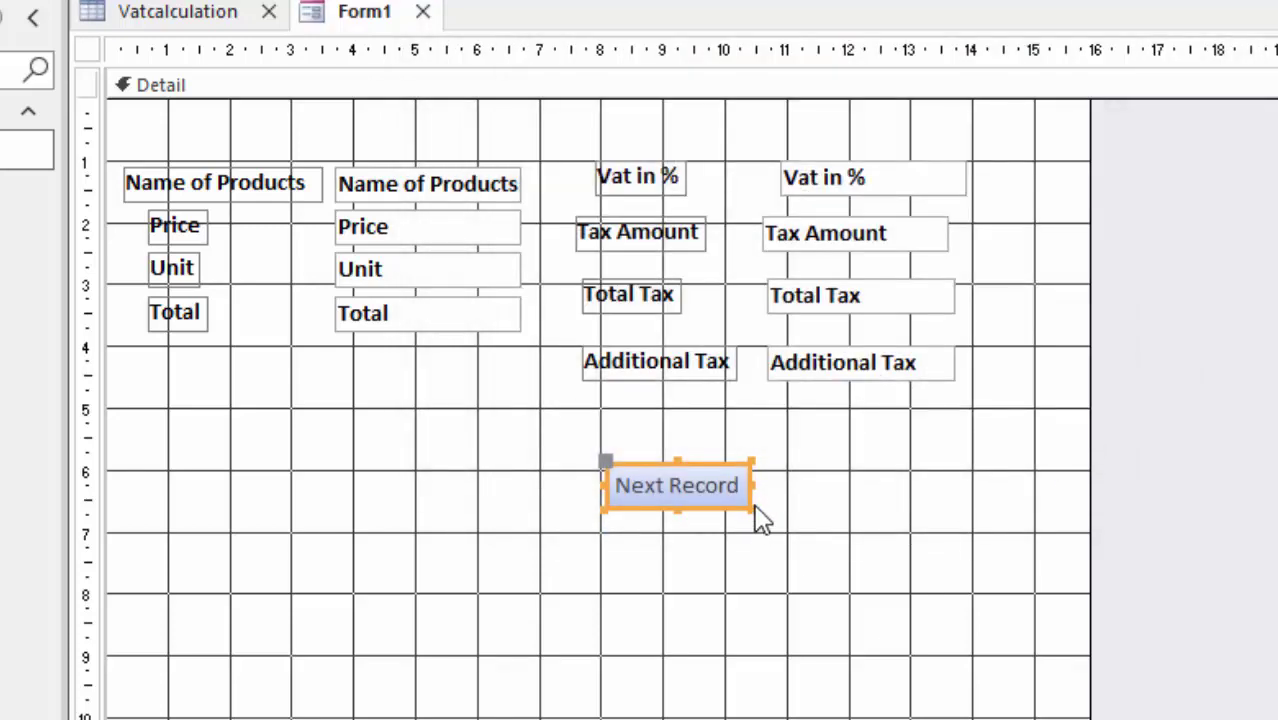
drag(753, 509, 894, 536)
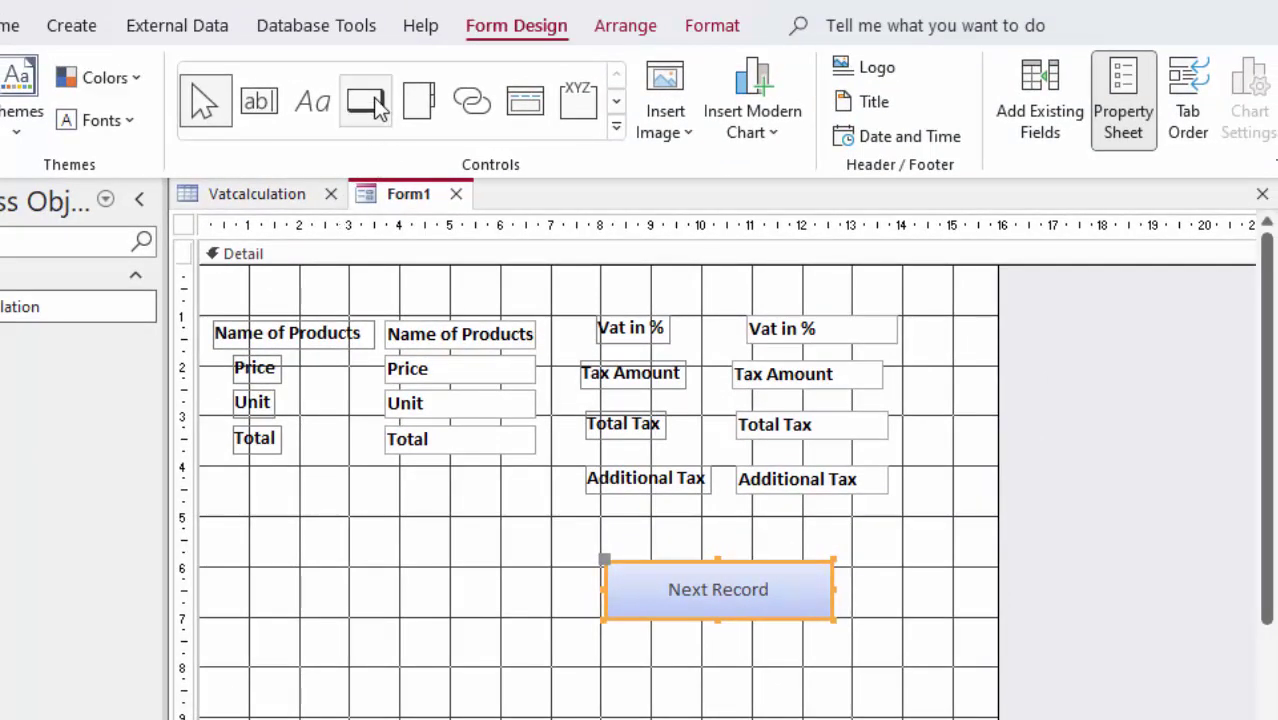
Draw a text-labelled Go To Previous Record button at the form's lower left.
click(365, 100)
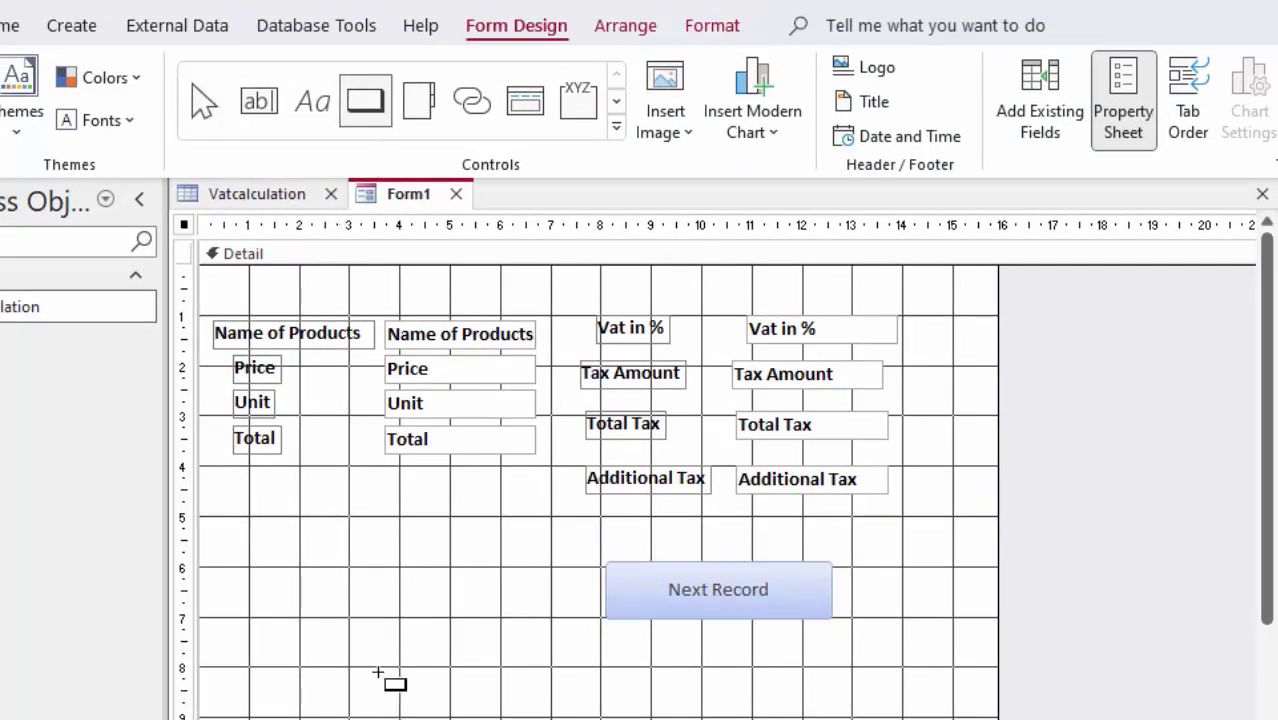
mouse_move(284, 537)
mouse_down()
mouse_move(353, 574)
mouse_move(481, 601)
mouse_up()
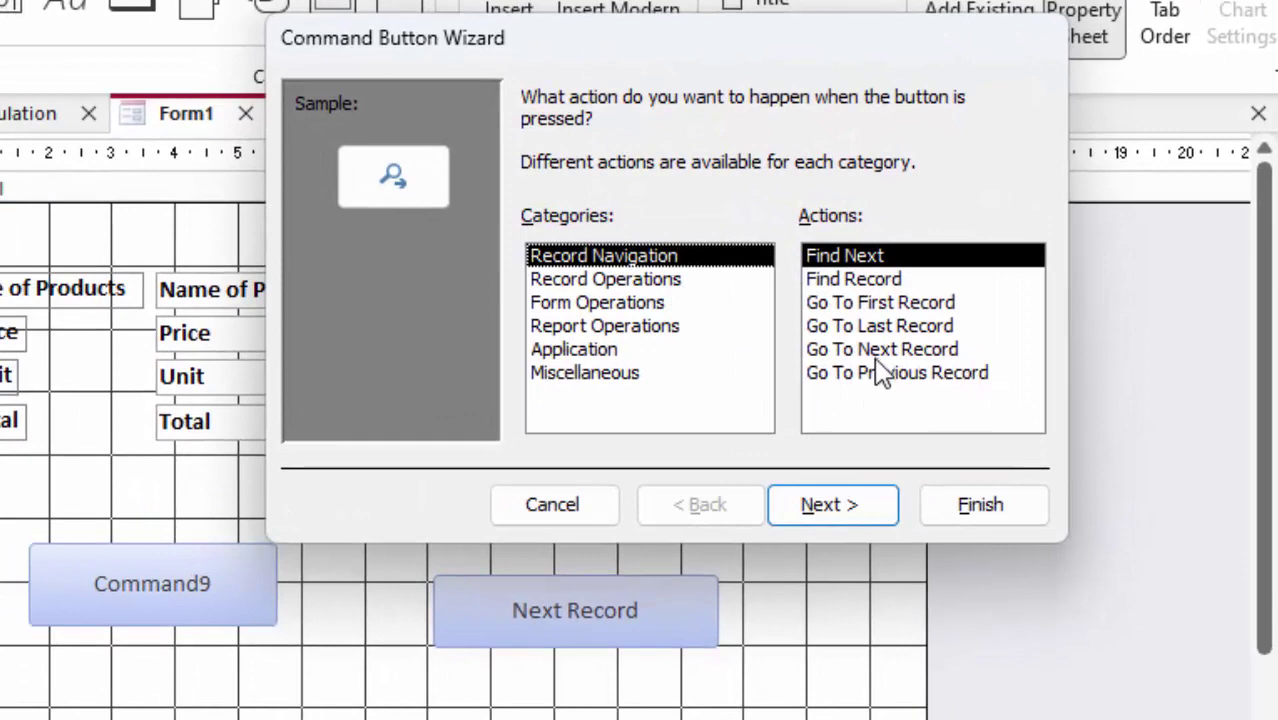
click(880, 372)
click(833, 508)
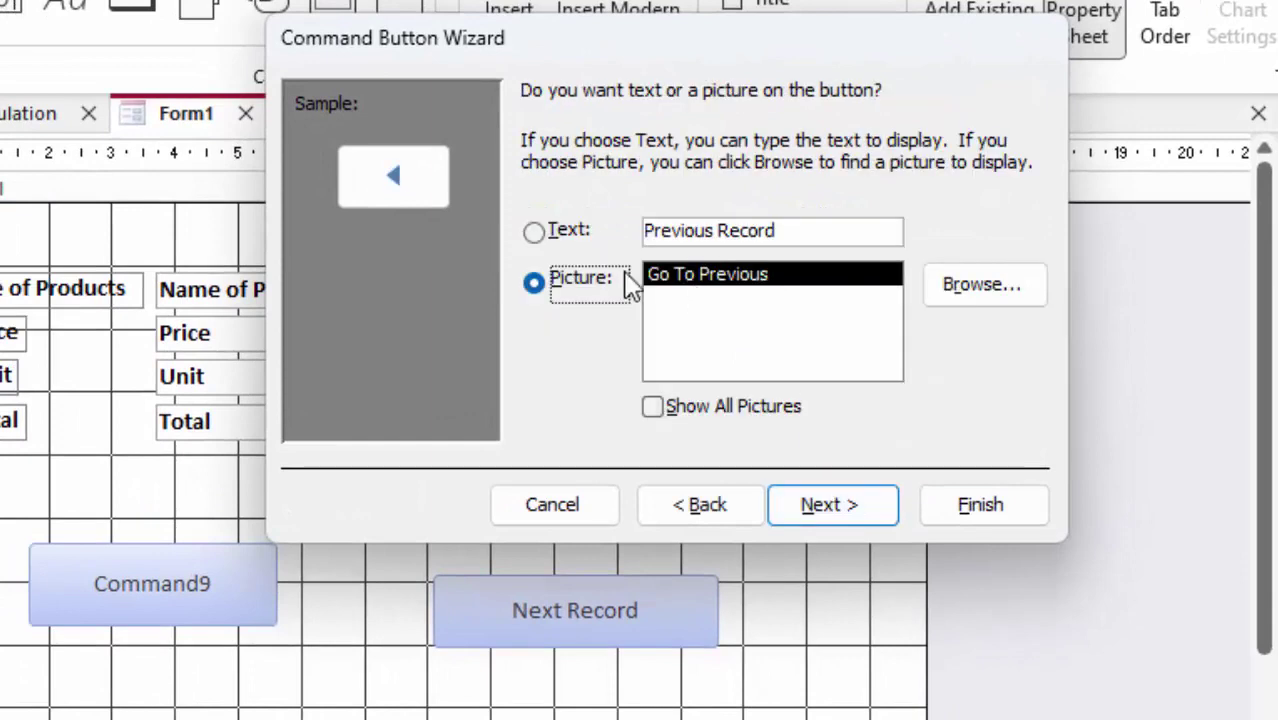
click(565, 235)
click(835, 512)
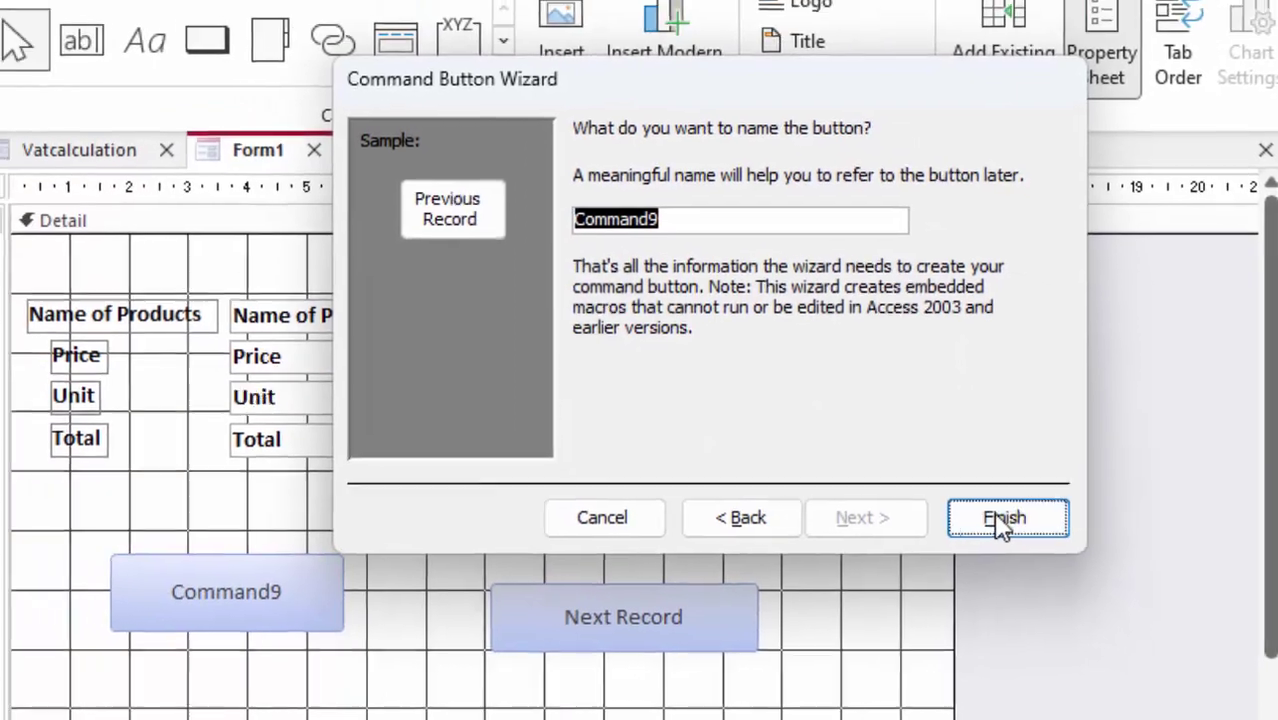
click(955, 512)
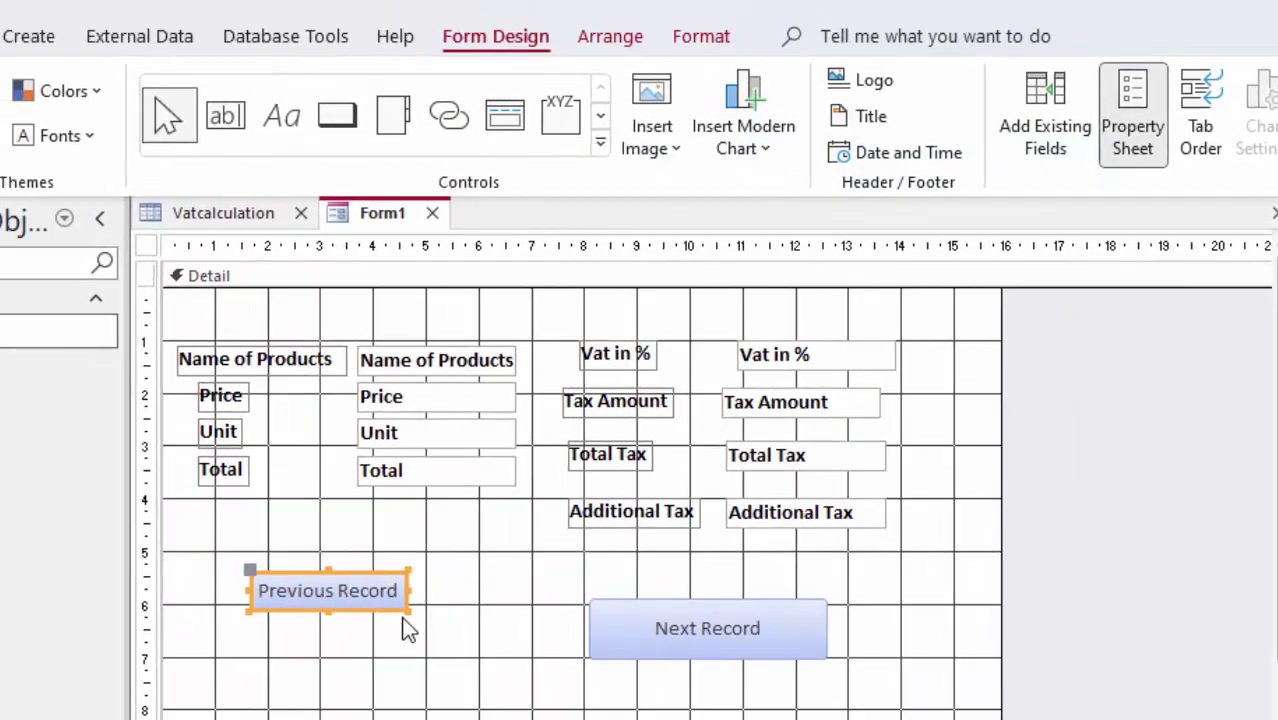
Enlarge the Previous Record button, narrow the form, and view it in Form View.
mouse_move(408, 610)
mouse_down()
mouse_move(420, 630)
mouse_move(490, 662)
mouse_up()
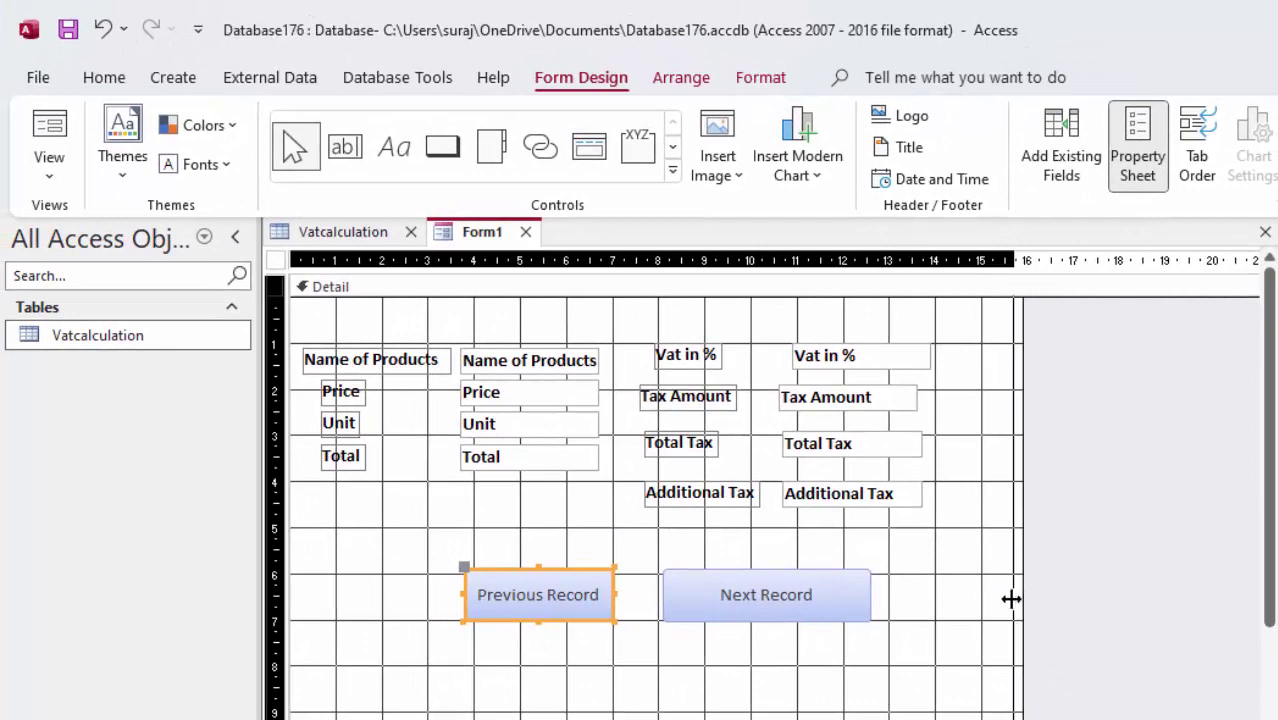
drag(1022, 590, 984, 608)
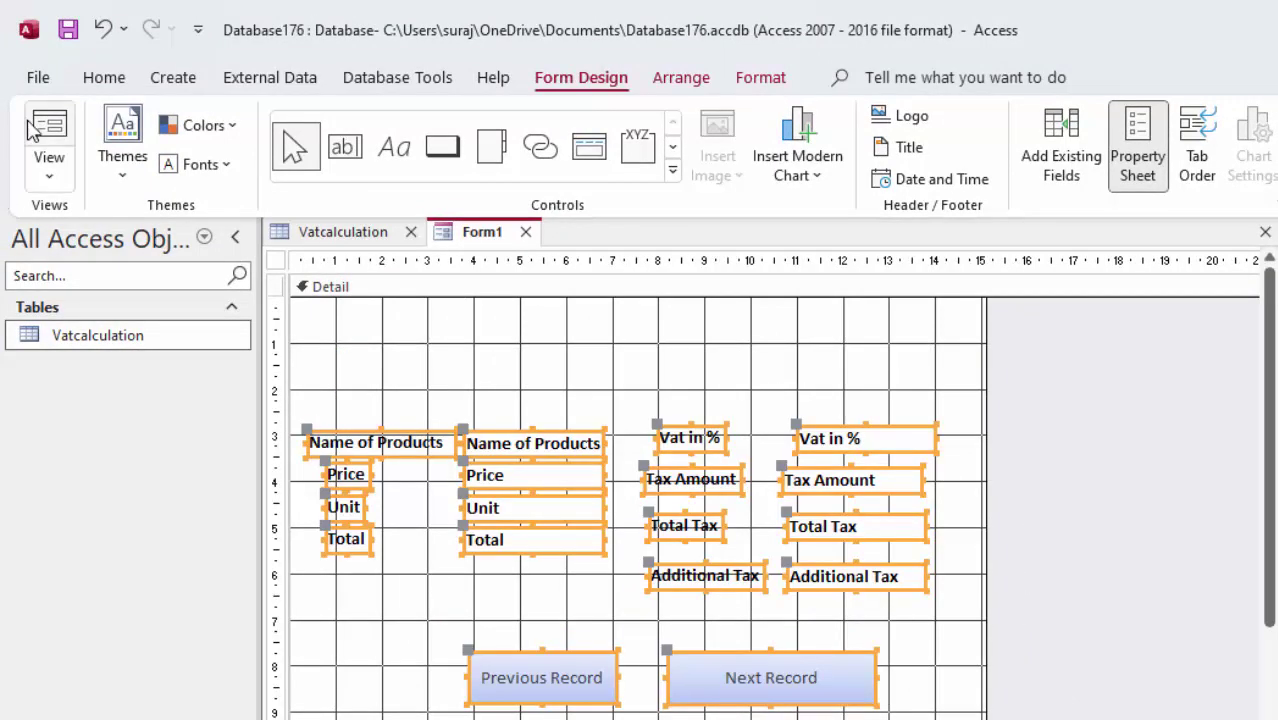
click(49, 128)
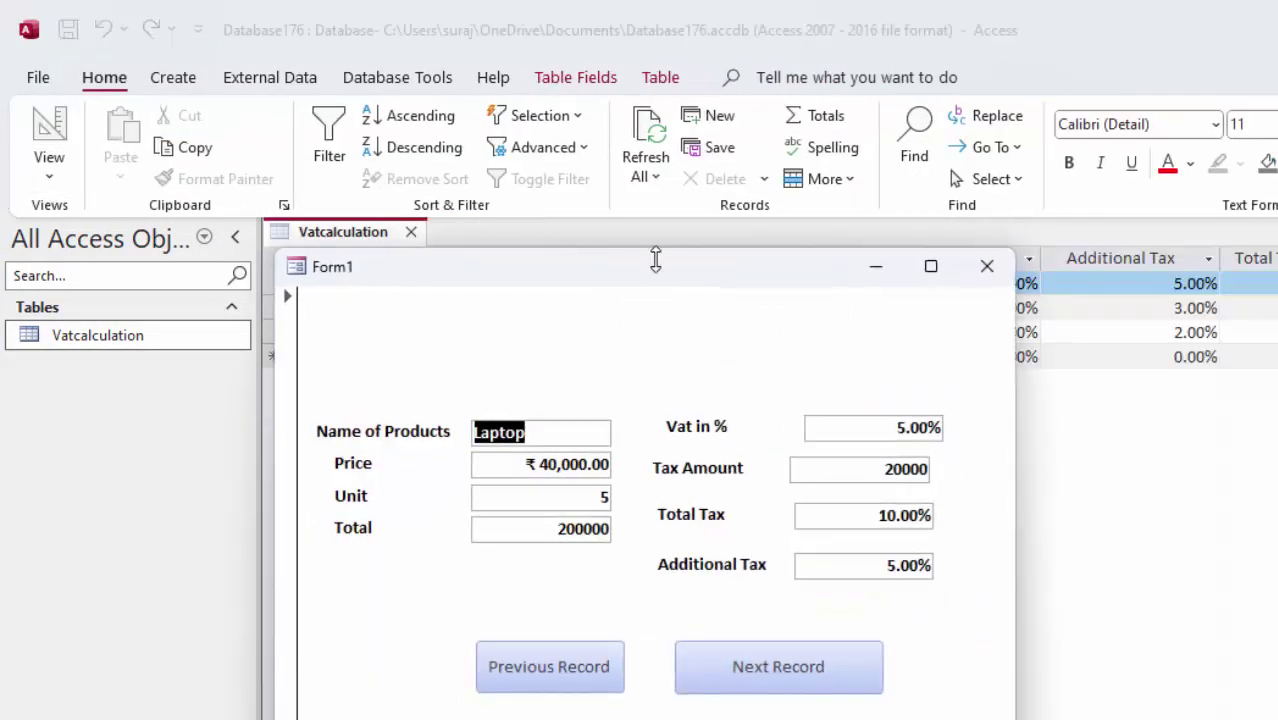
Step forward through Camera and Mouse, back to Laptop, then close the form.
drag(693, 277, 875, 108)
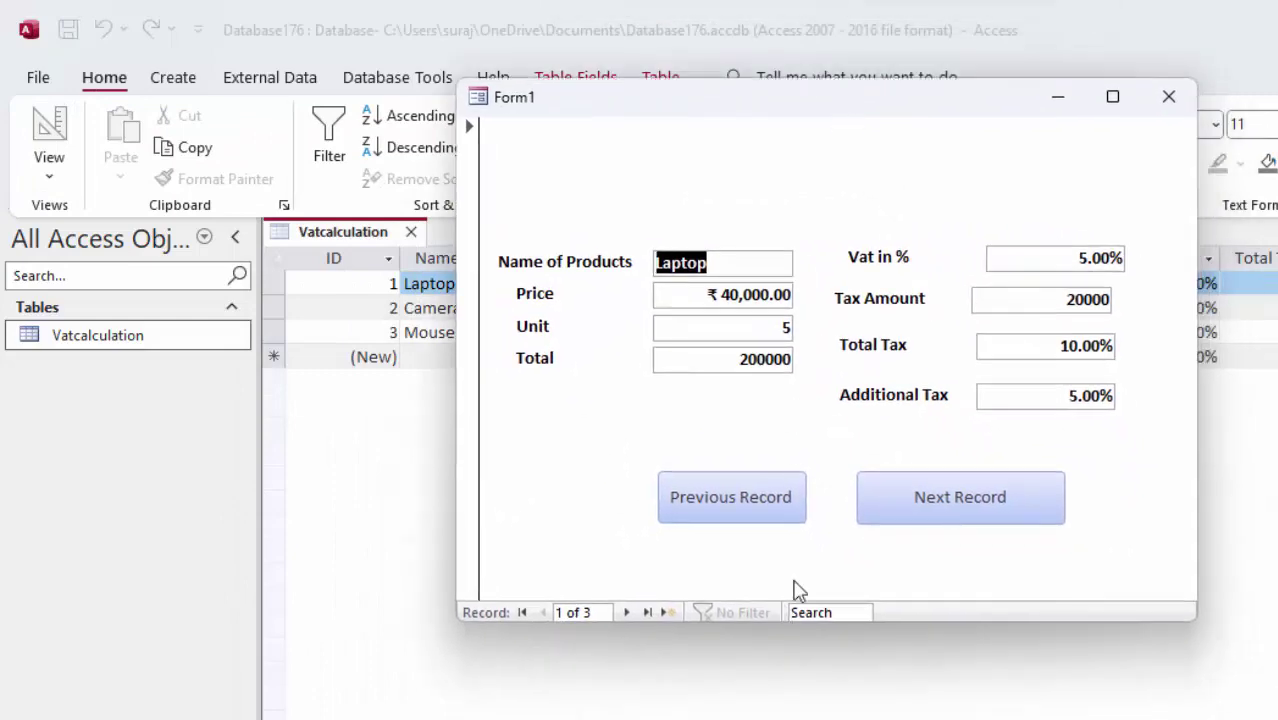
click(953, 505)
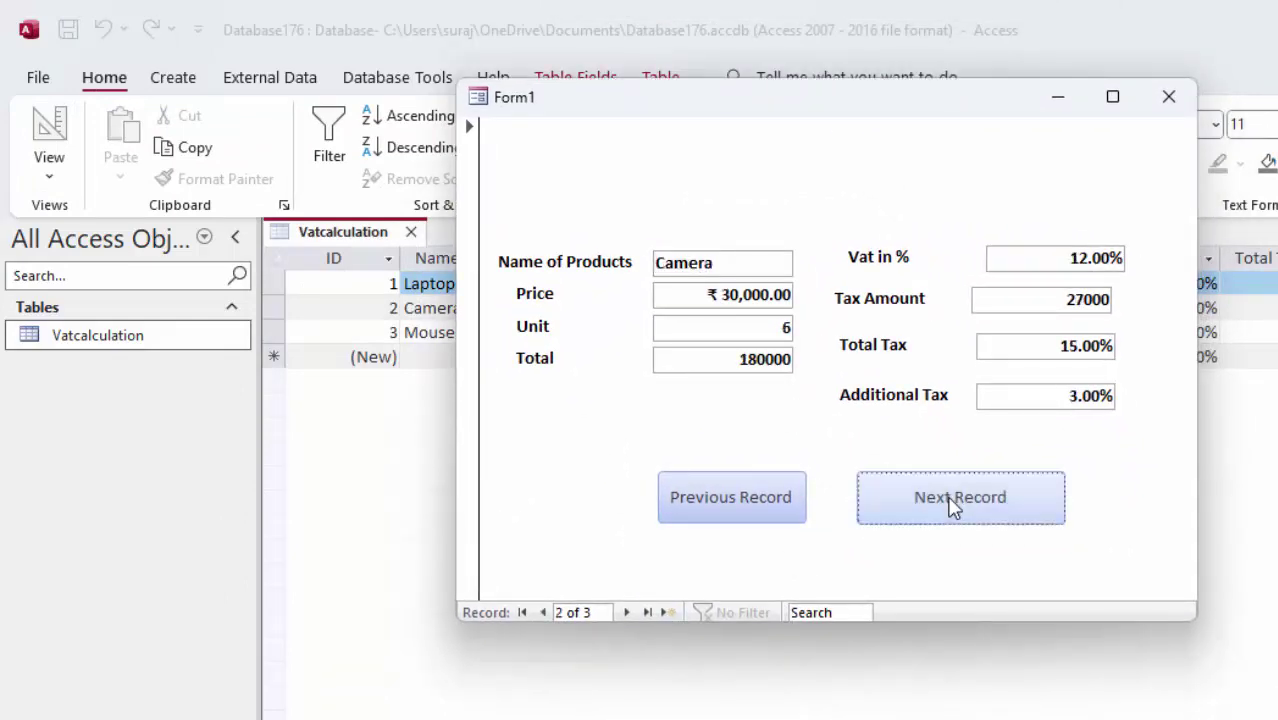
click(930, 500)
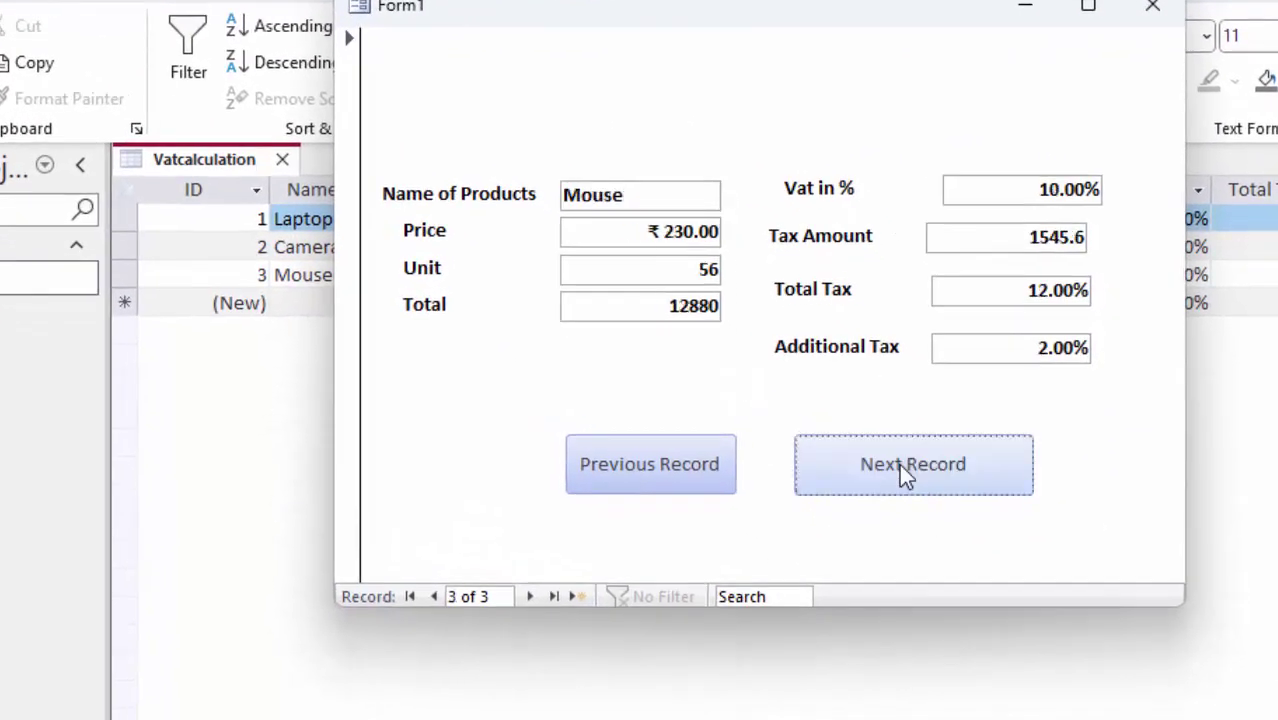
click(669, 494)
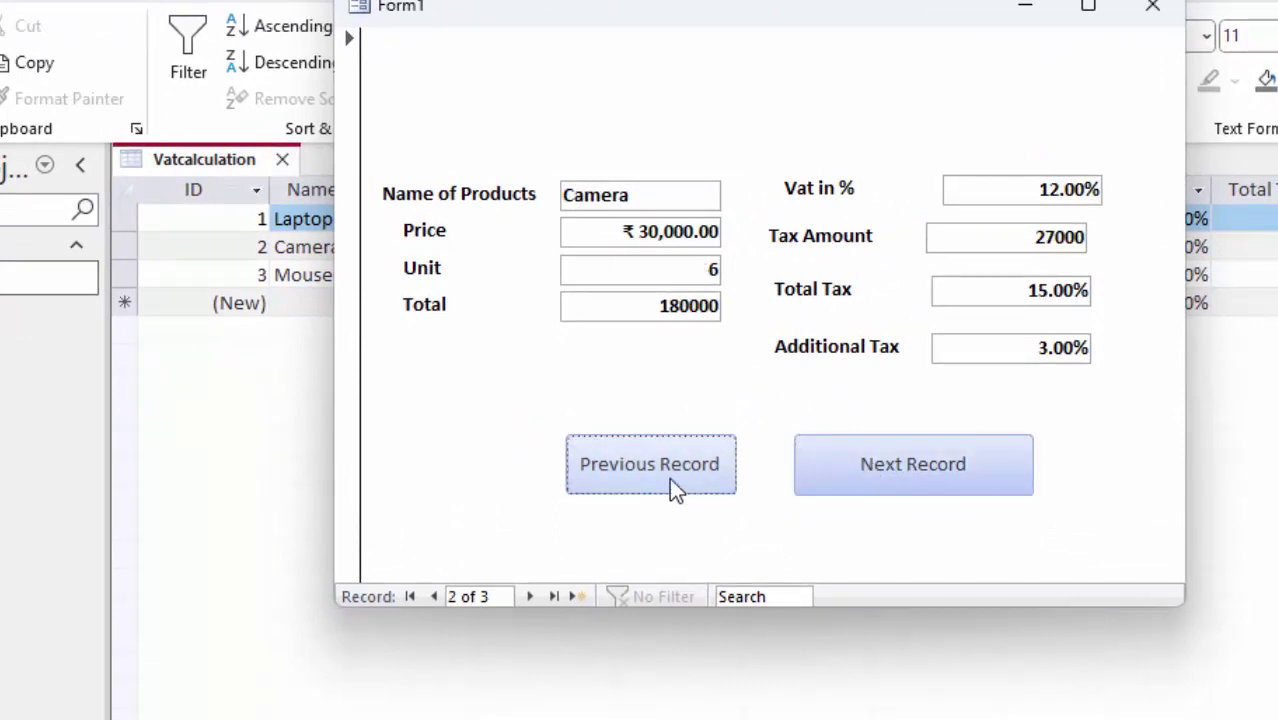
click(672, 487)
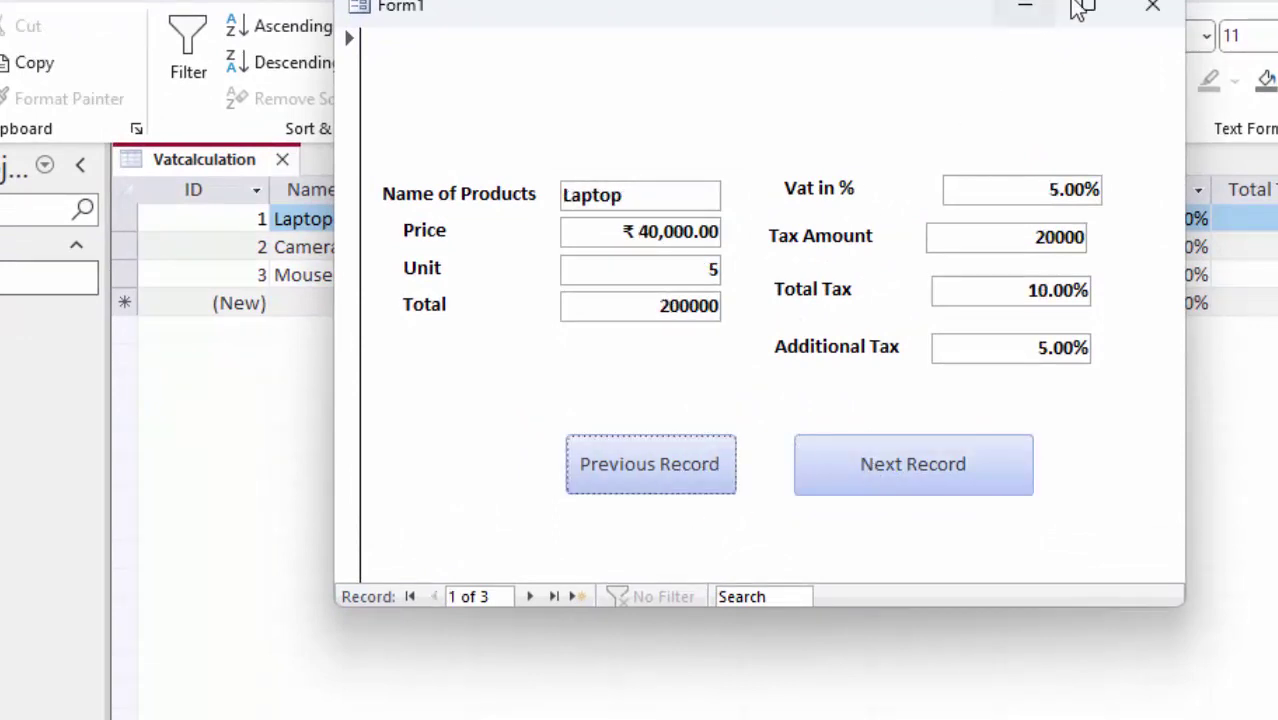
click(1152, 6)
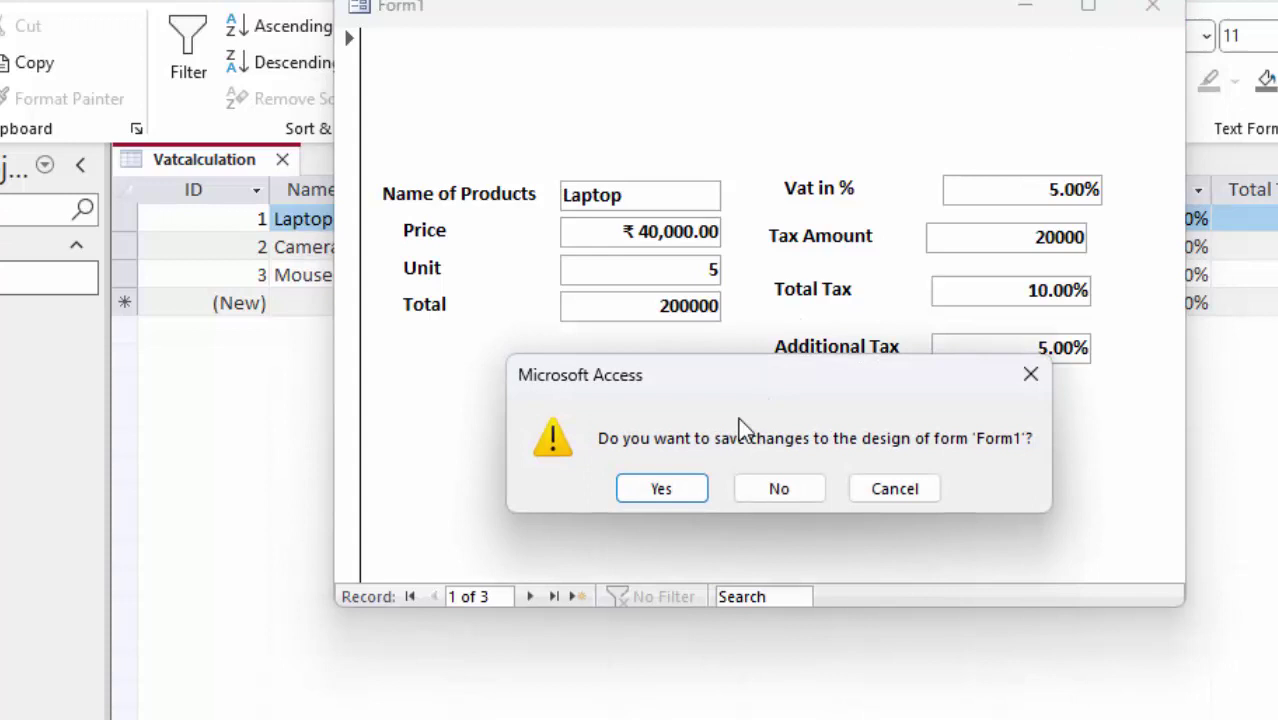
Save the form as Vat Tax, then reopen it from the Navigation Pane and close it.
click(698, 487)
key(BackSpace)
text(Vat Ta)
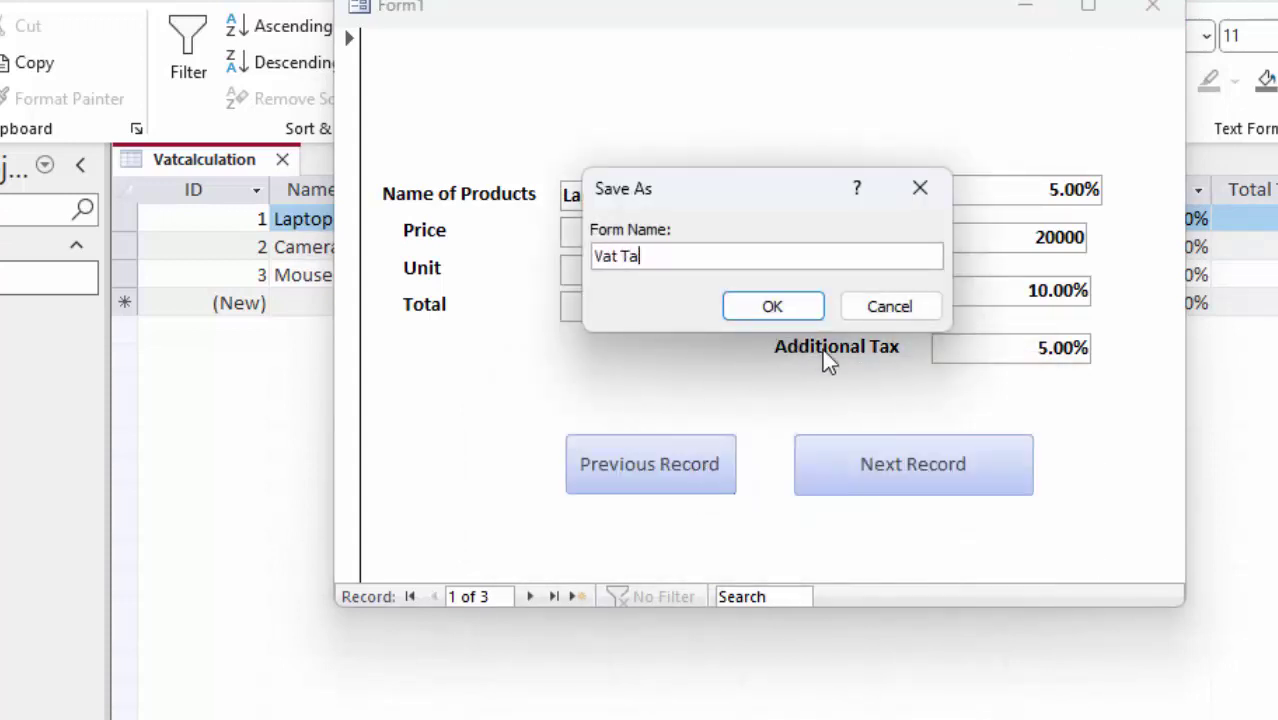
text(x)
key(Return)
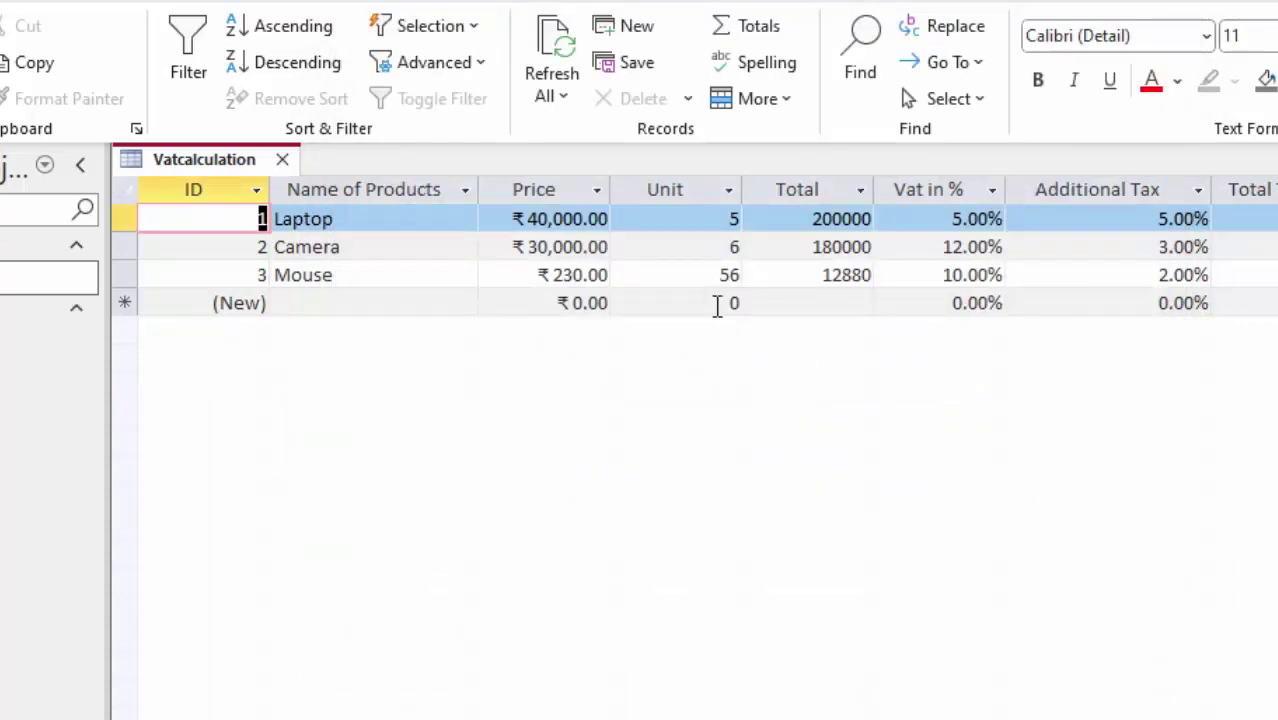
click(5, 340)
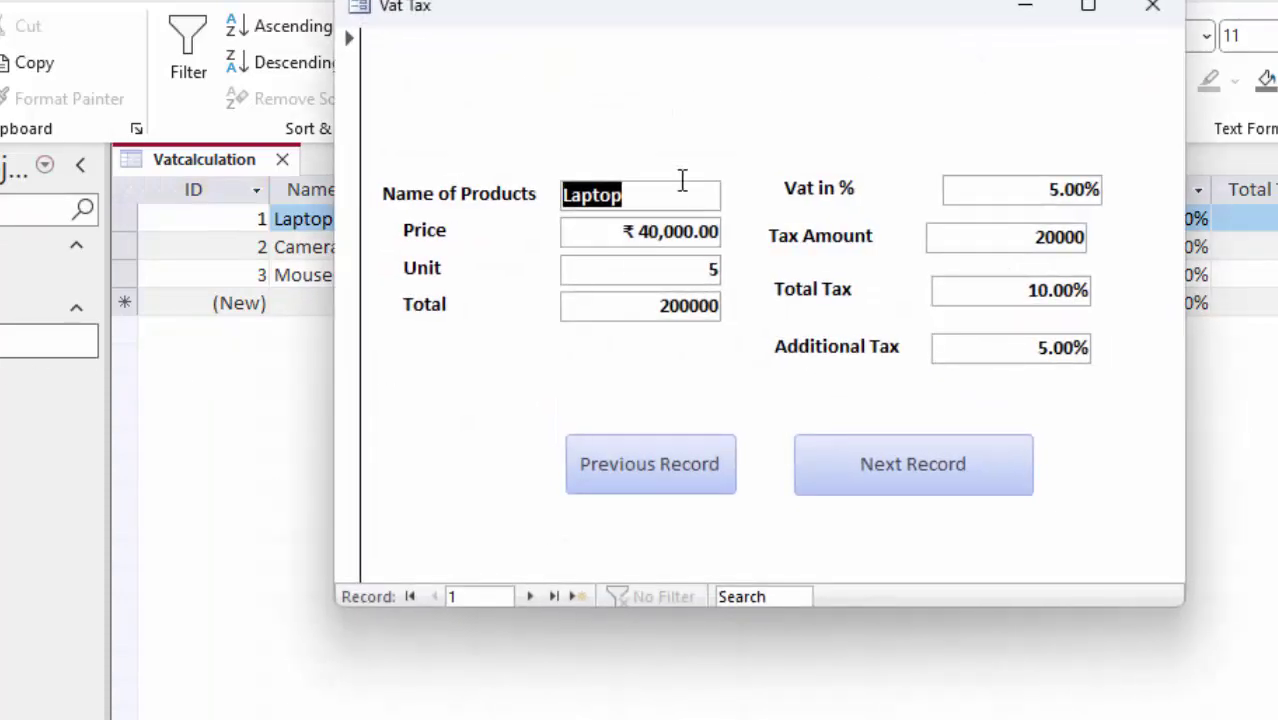
click(1154, 16)
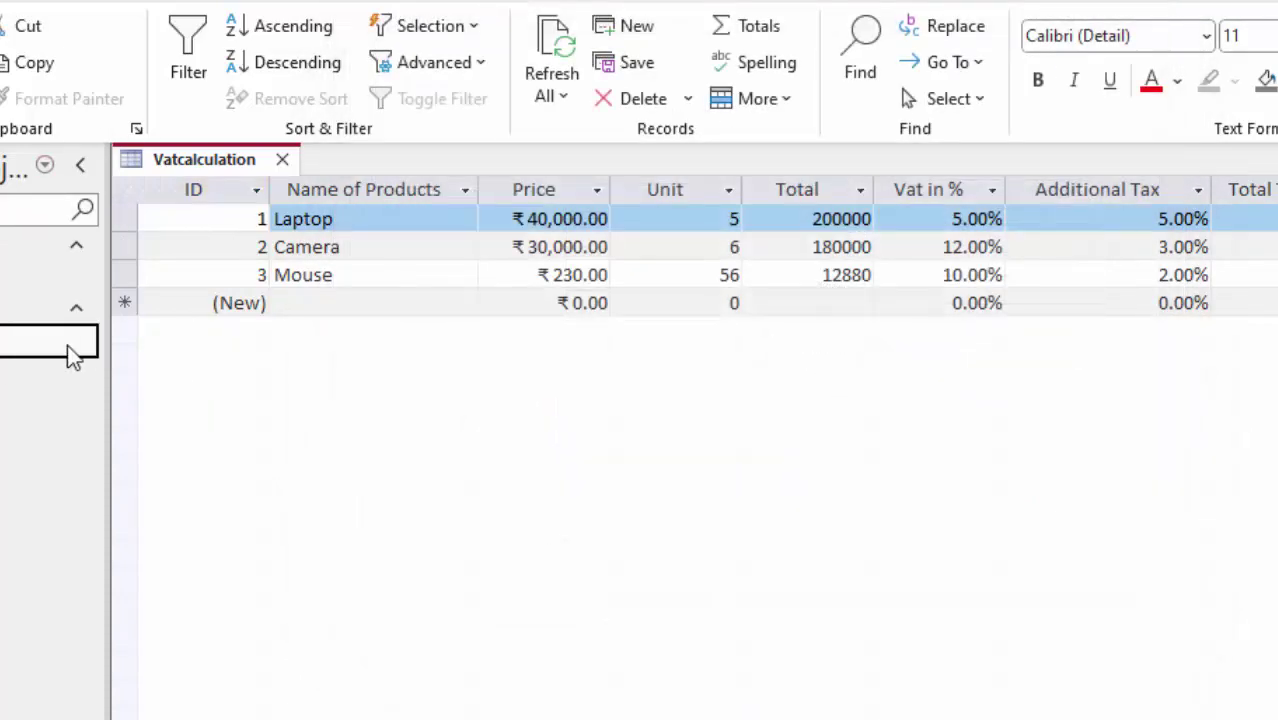
Start the Report Wizard with the Vatcalculation table as its source.
click(59, 64)
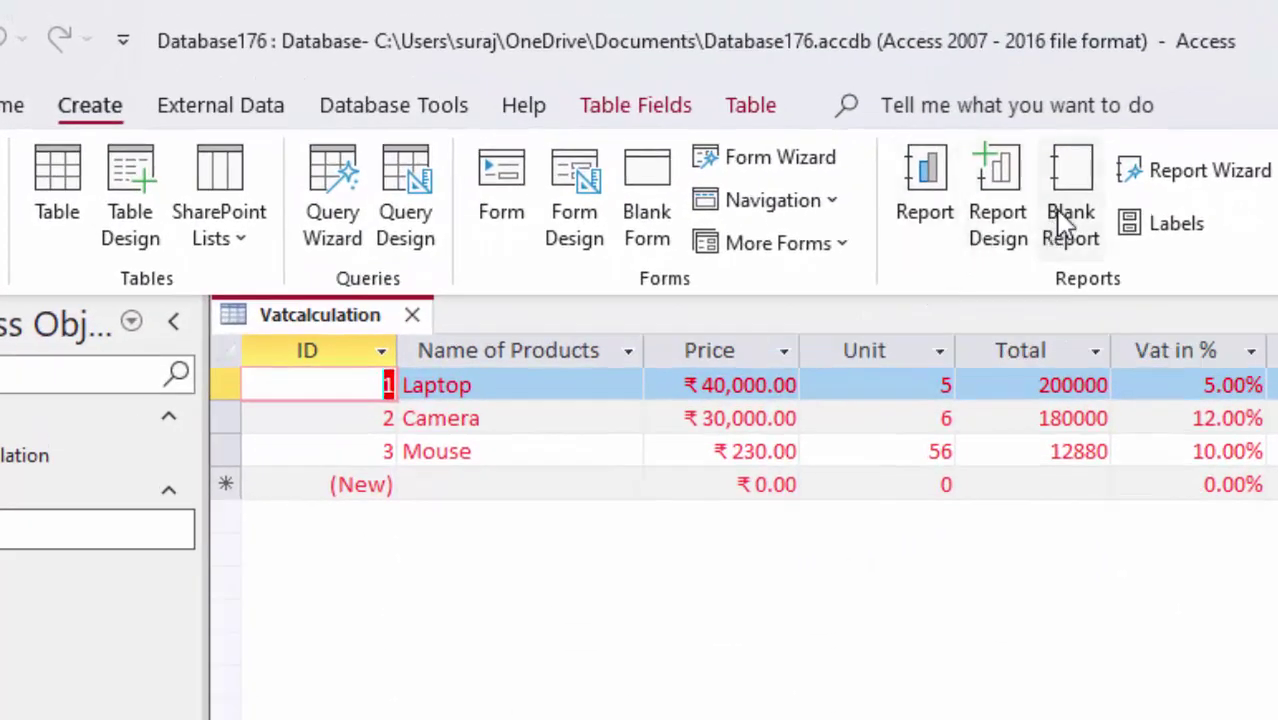
click(1172, 180)
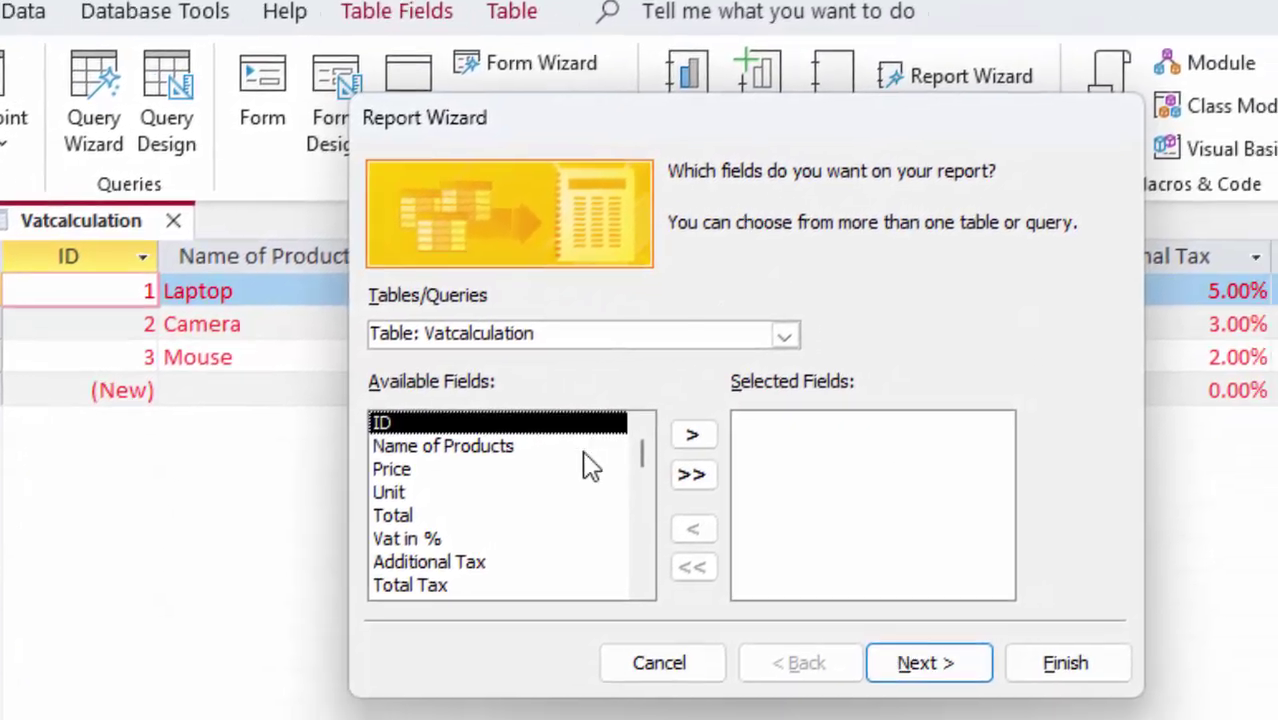
click(515, 447)
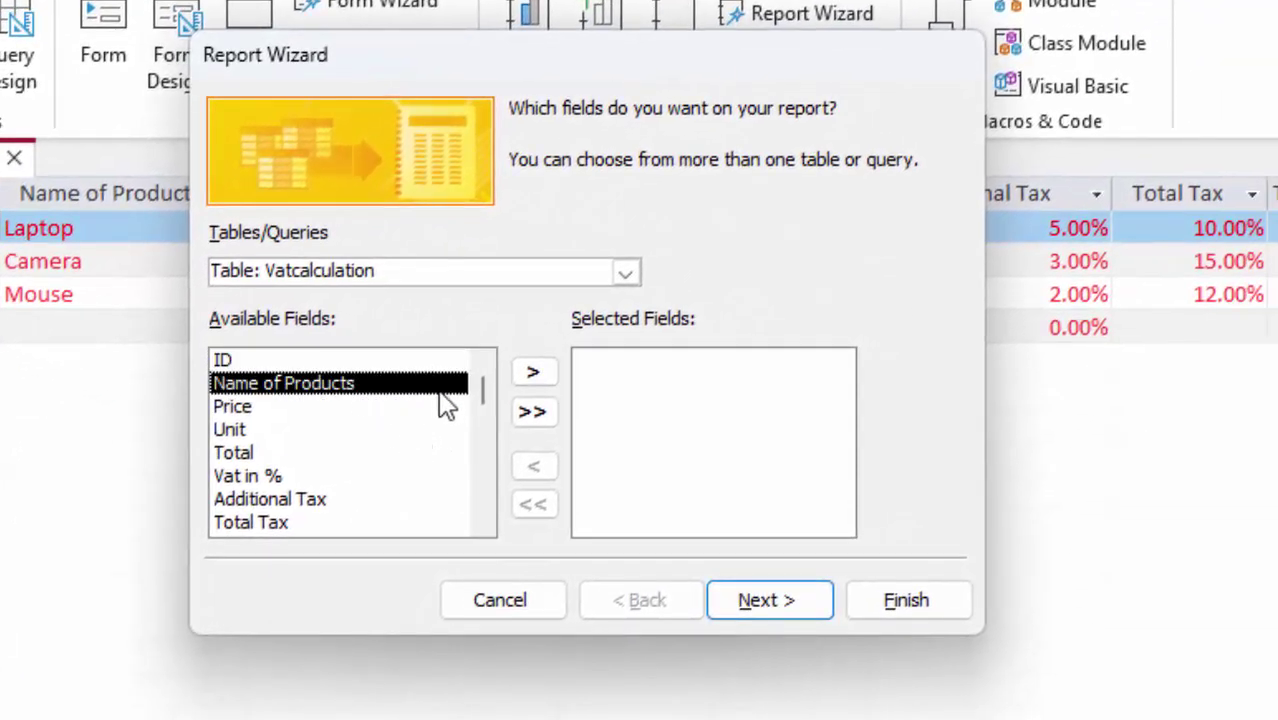
click(626, 276)
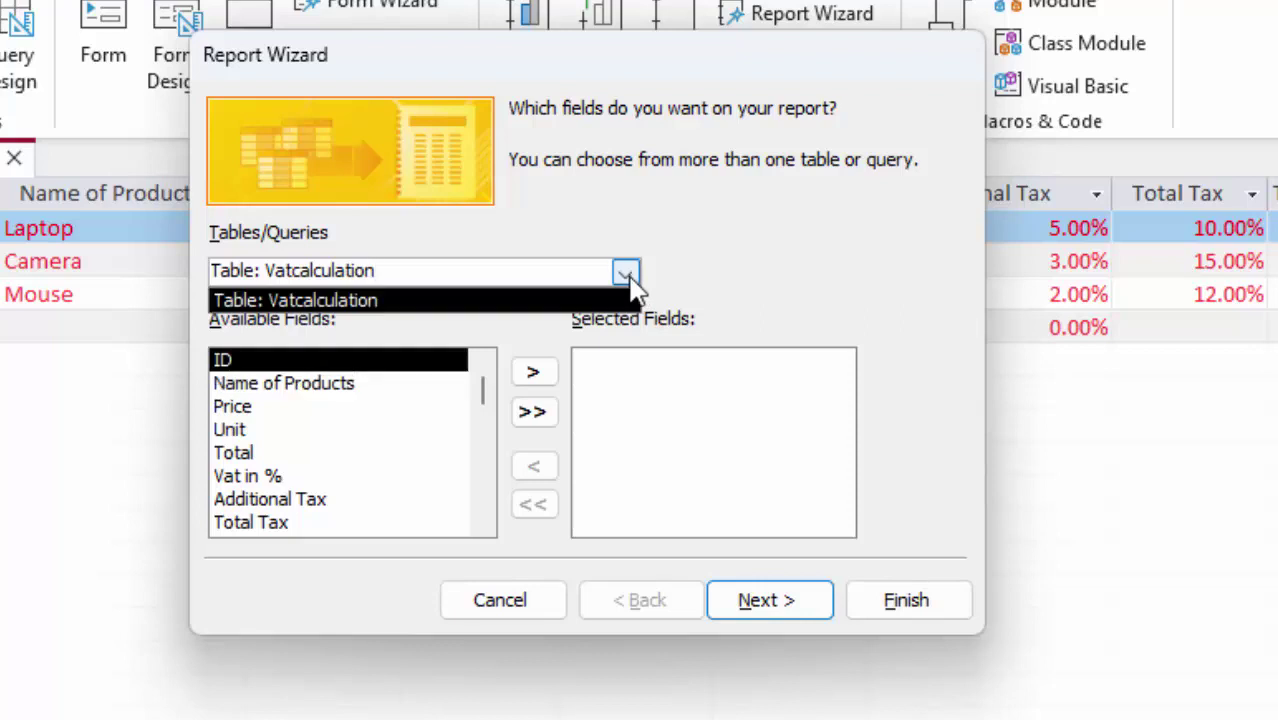
click(629, 278)
Add Name of Products through Tax Amount, all fields except ID, to the report.
click(286, 388)
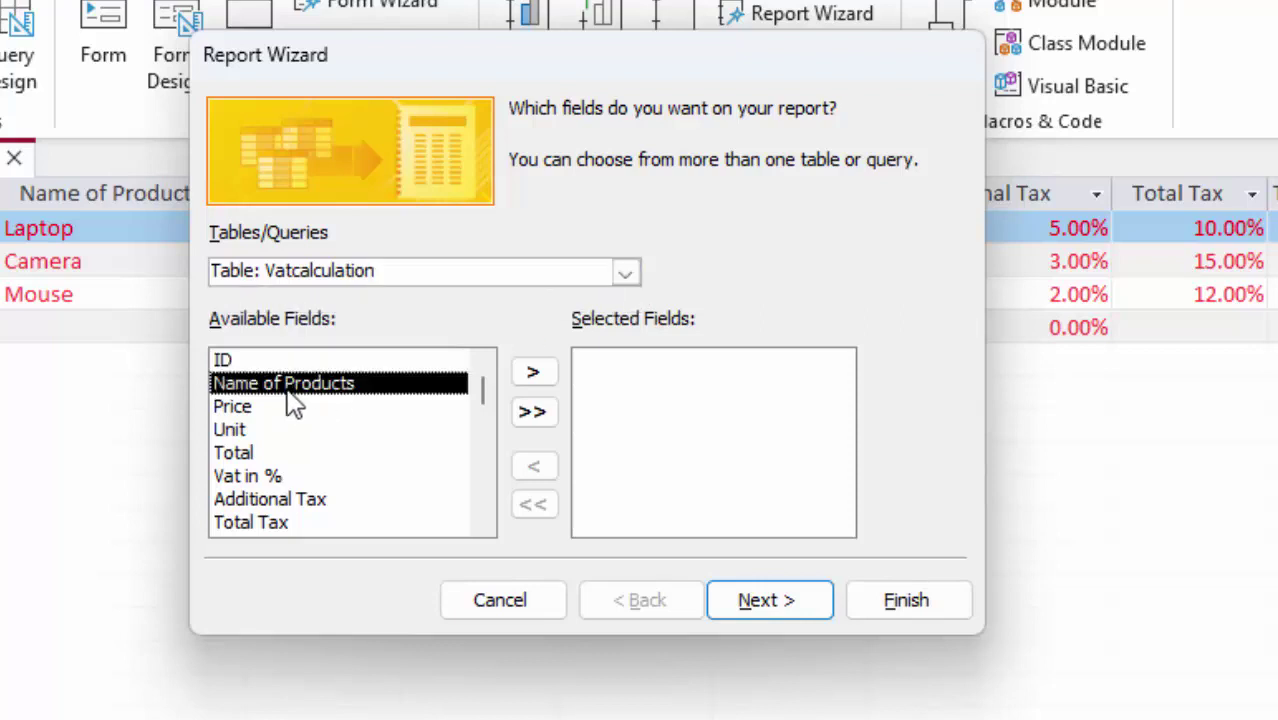
click(521, 373)
click(521, 373)
click(521, 373)
click(521, 373)
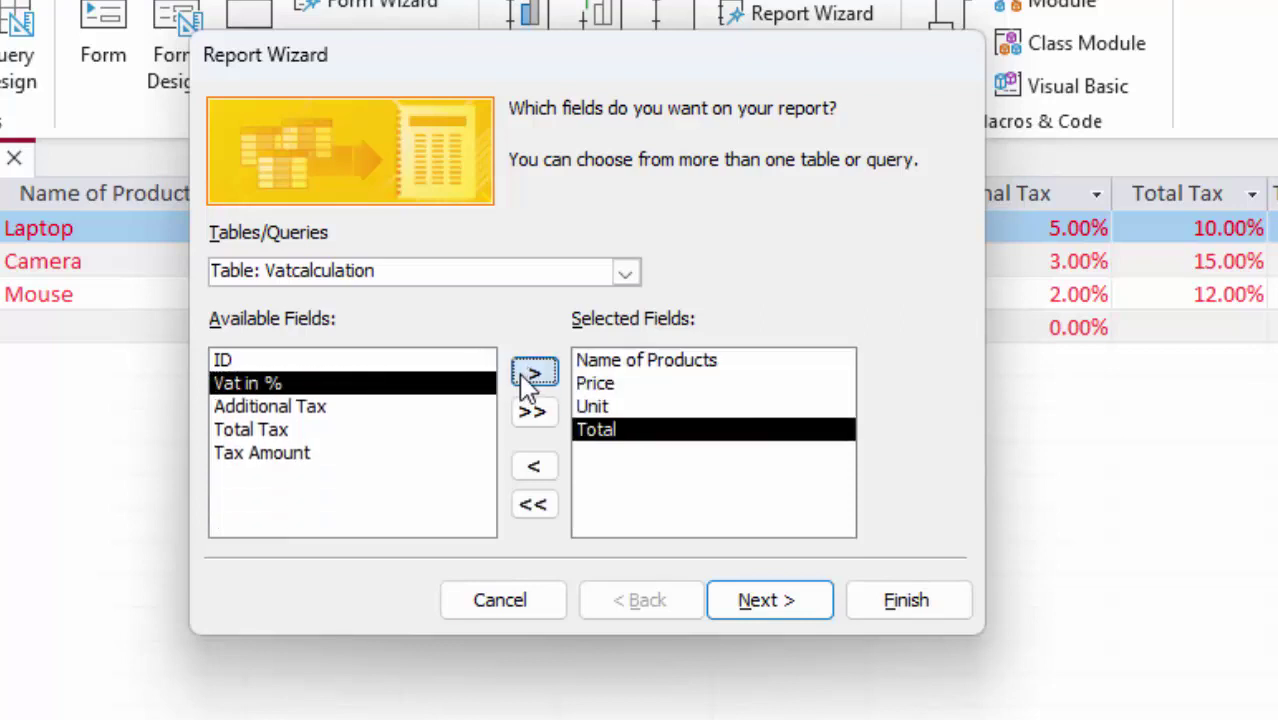
click(521, 373)
click(521, 373)
click(521, 372)
click(521, 372)
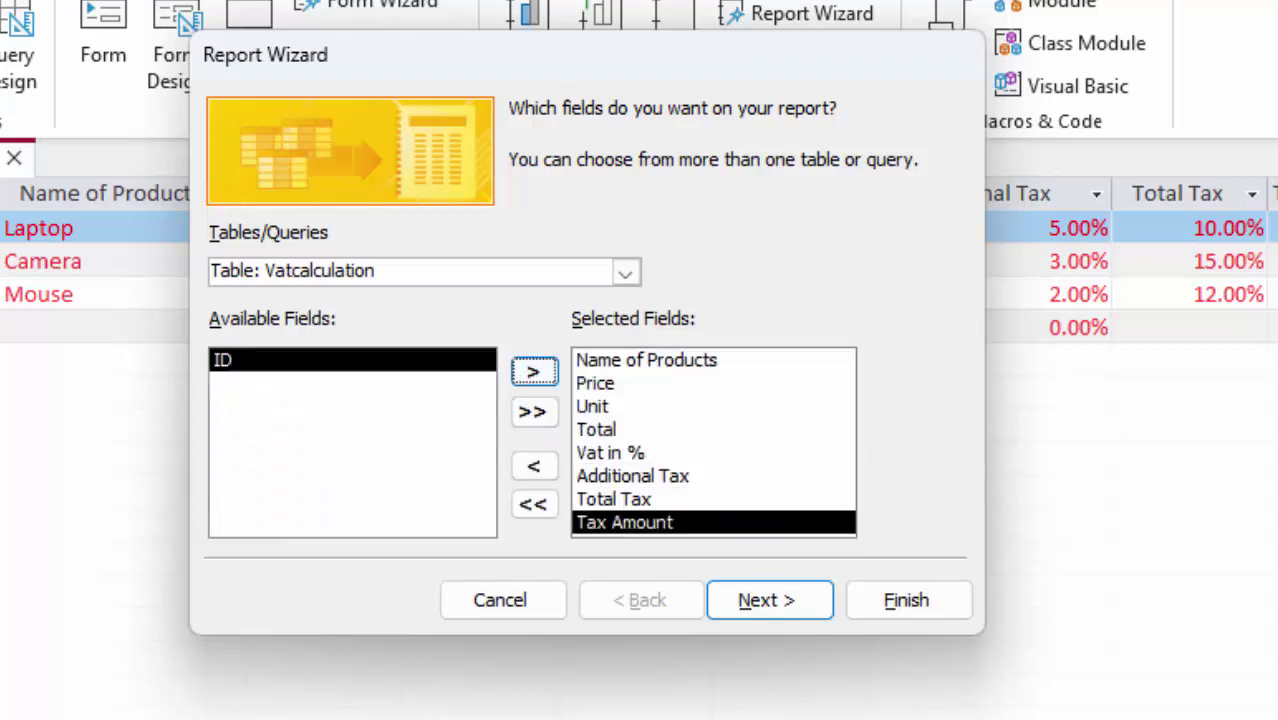
click(763, 603)
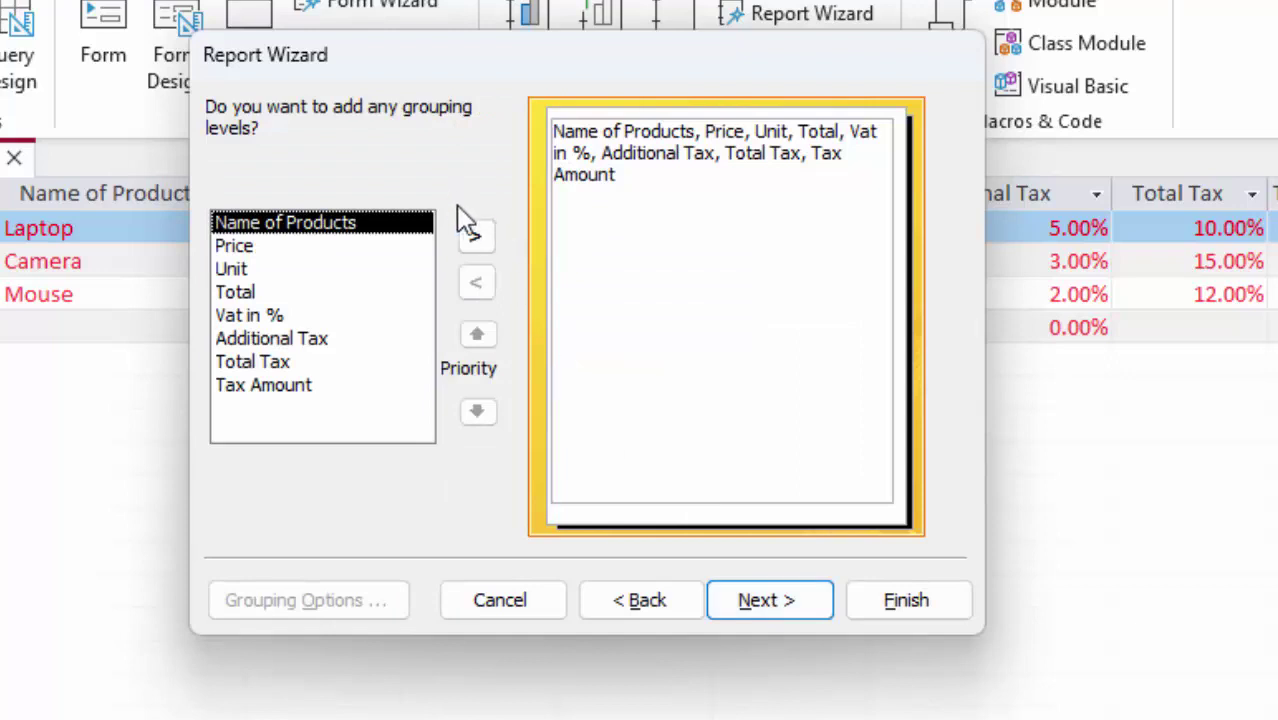
Group the report by Name of Products and leave the first sort field blank.
click(476, 240)
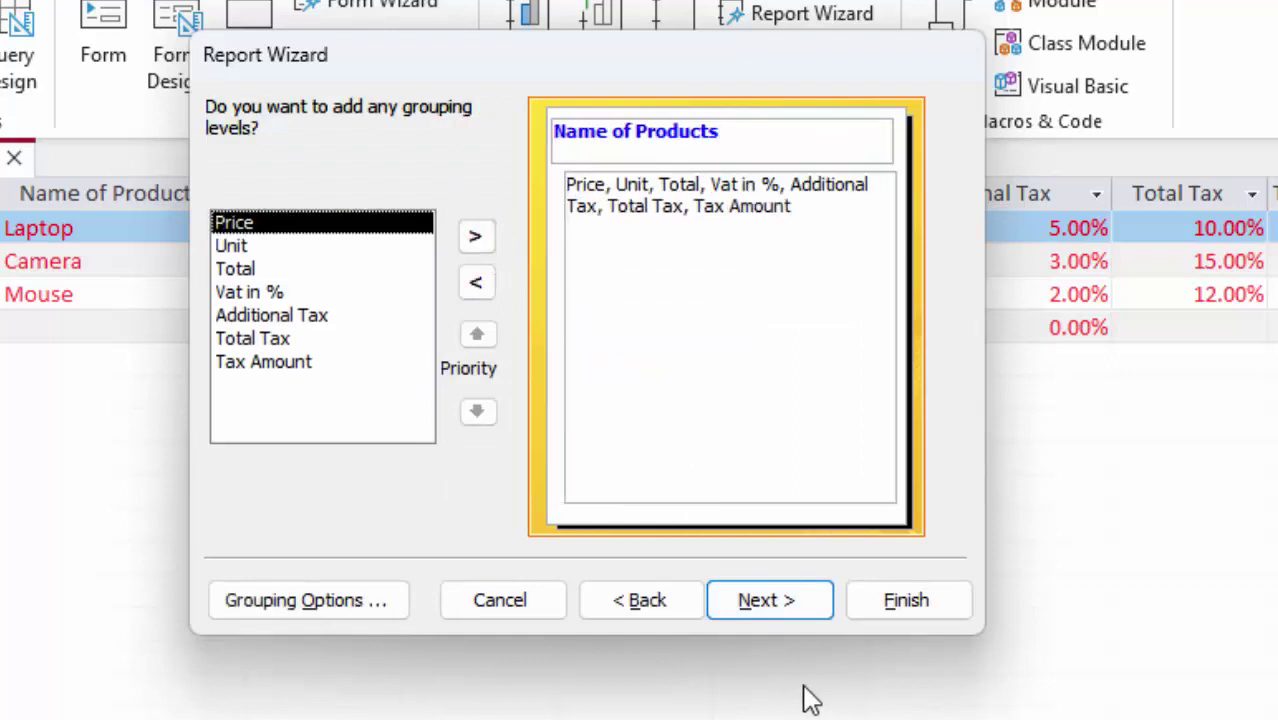
click(768, 608)
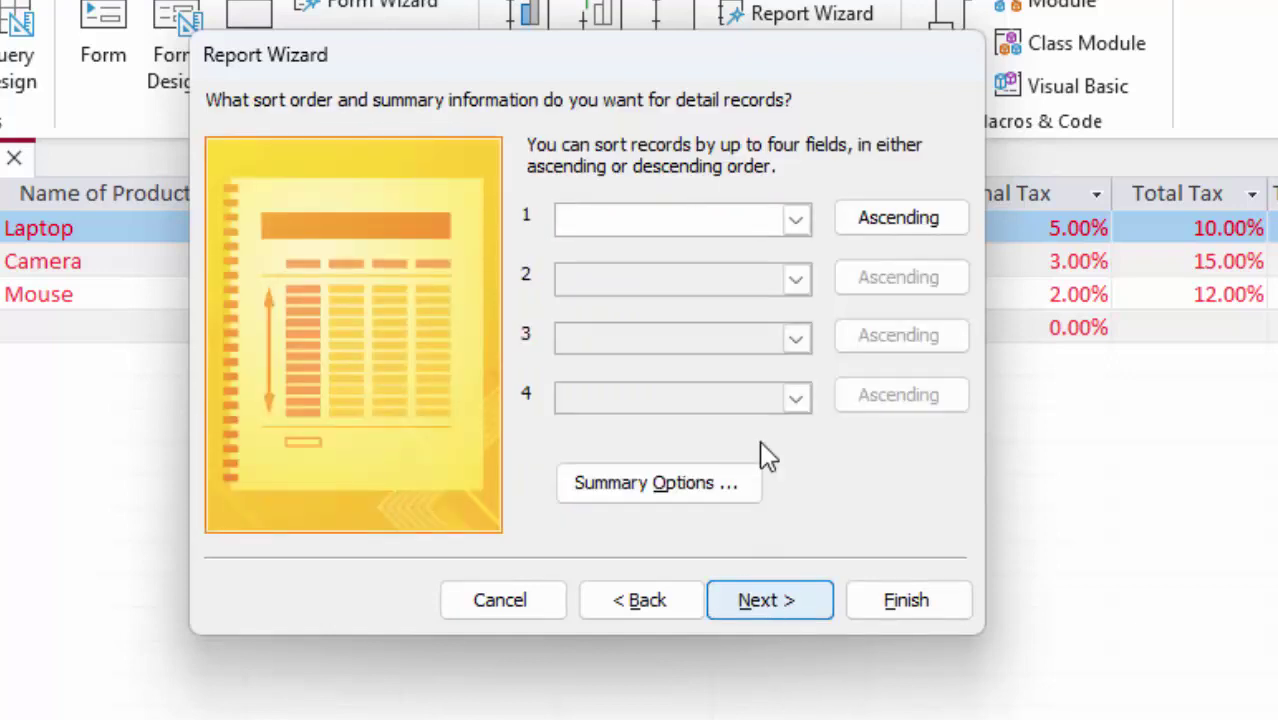
click(797, 220)
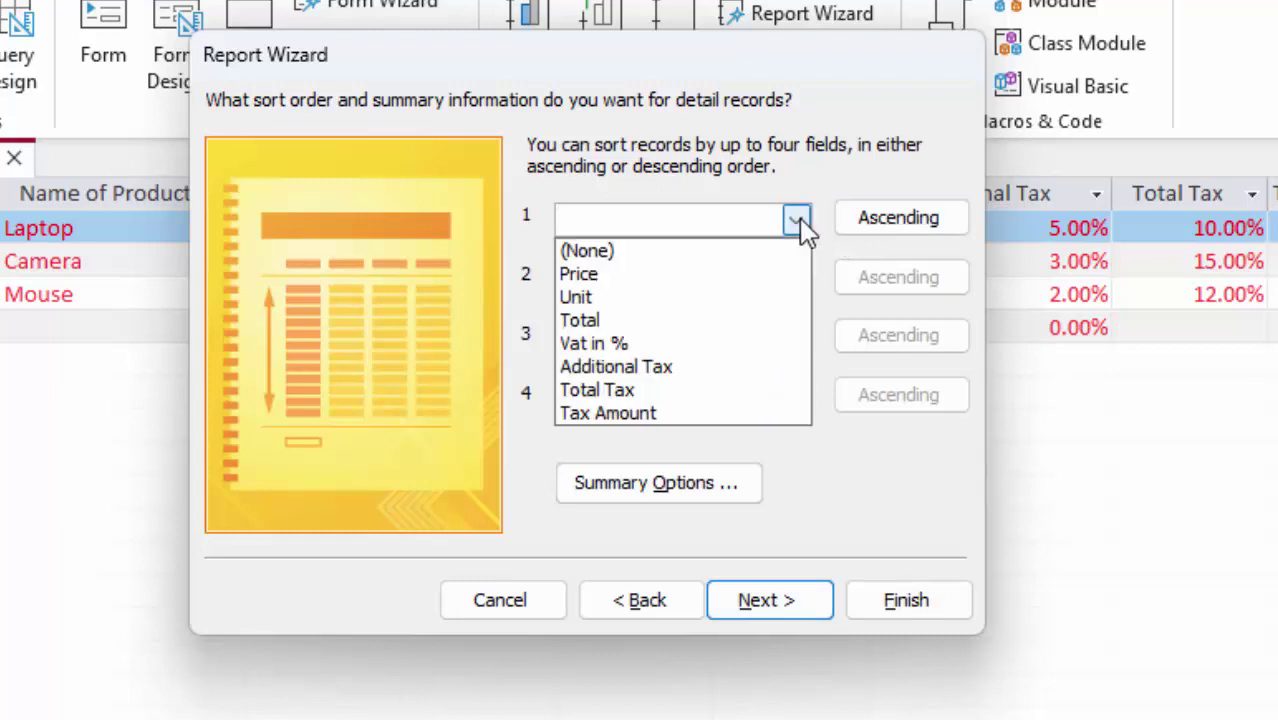
click(645, 256)
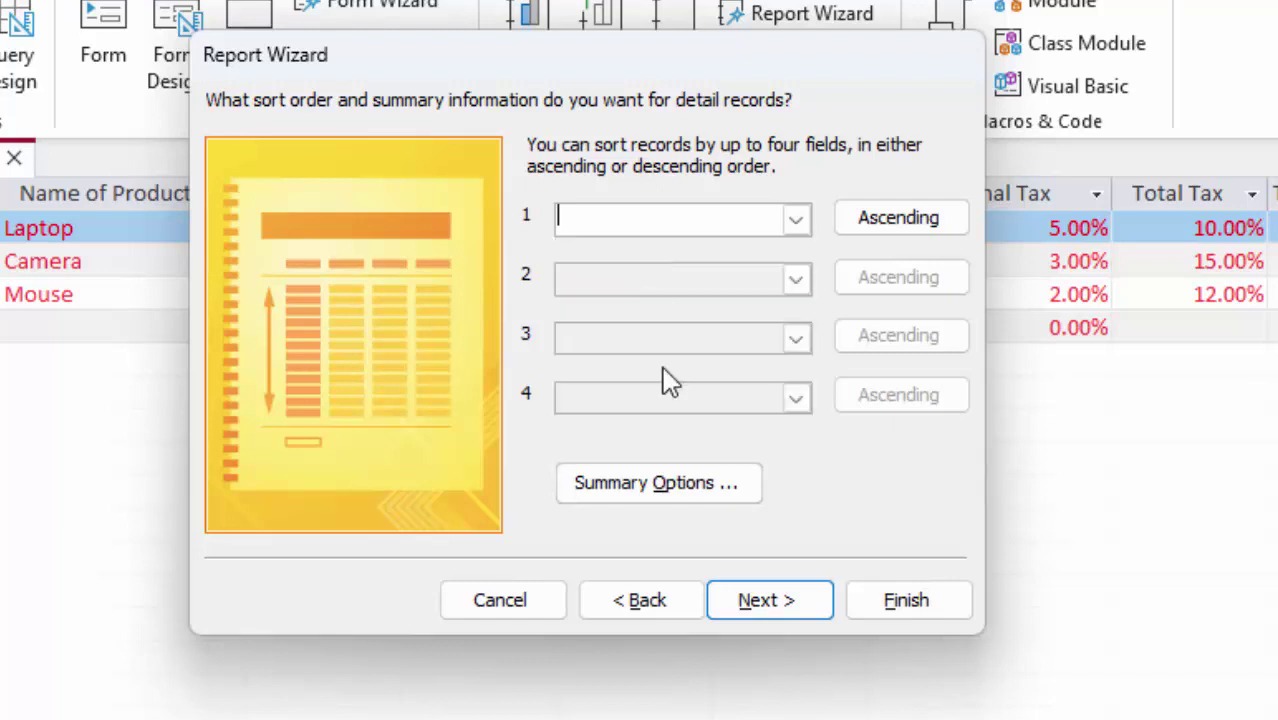
click(770, 610)
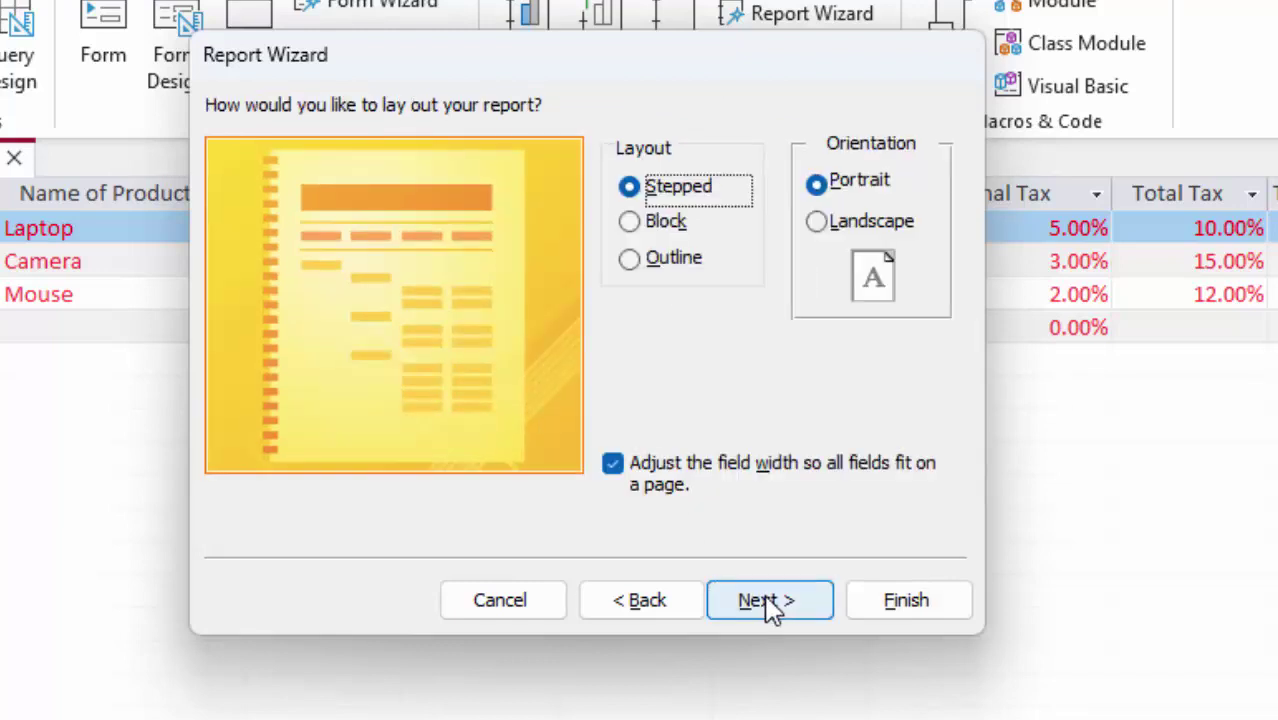
Choose the Outline layout and finish the Vatcalculation report, opening it in design view.
click(690, 262)
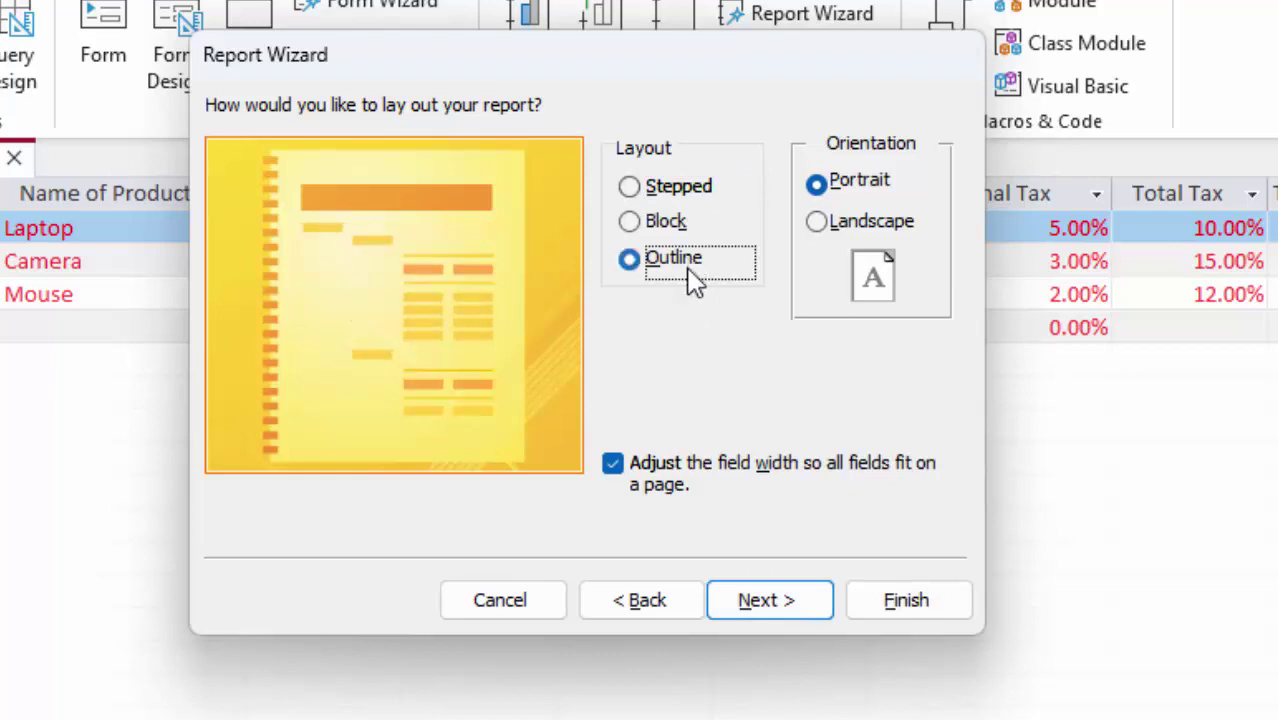
click(766, 605)
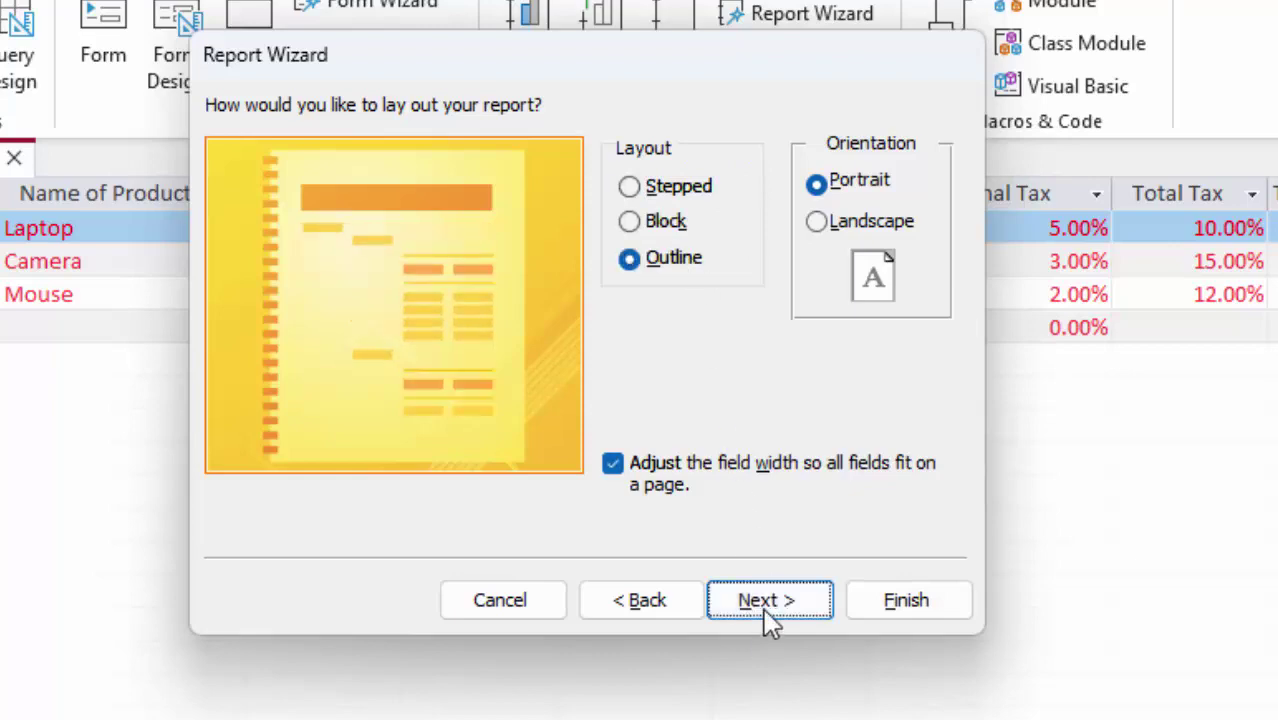
click(650, 430)
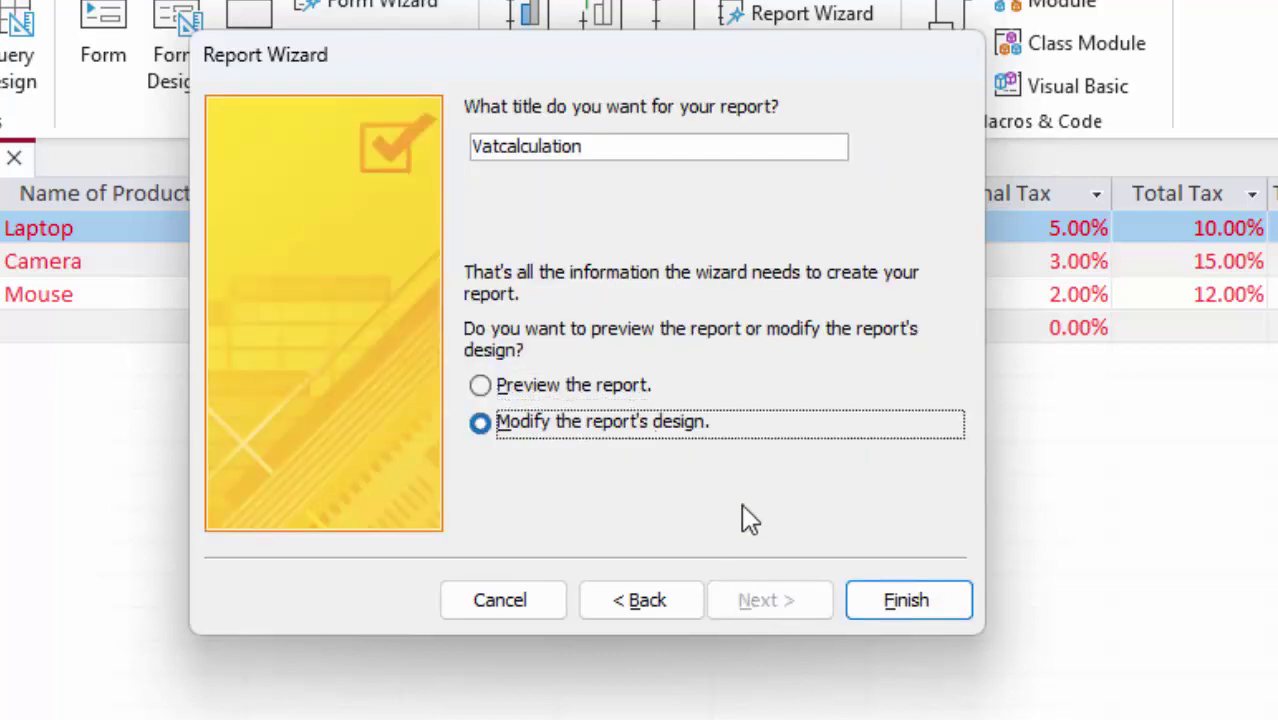
click(935, 610)
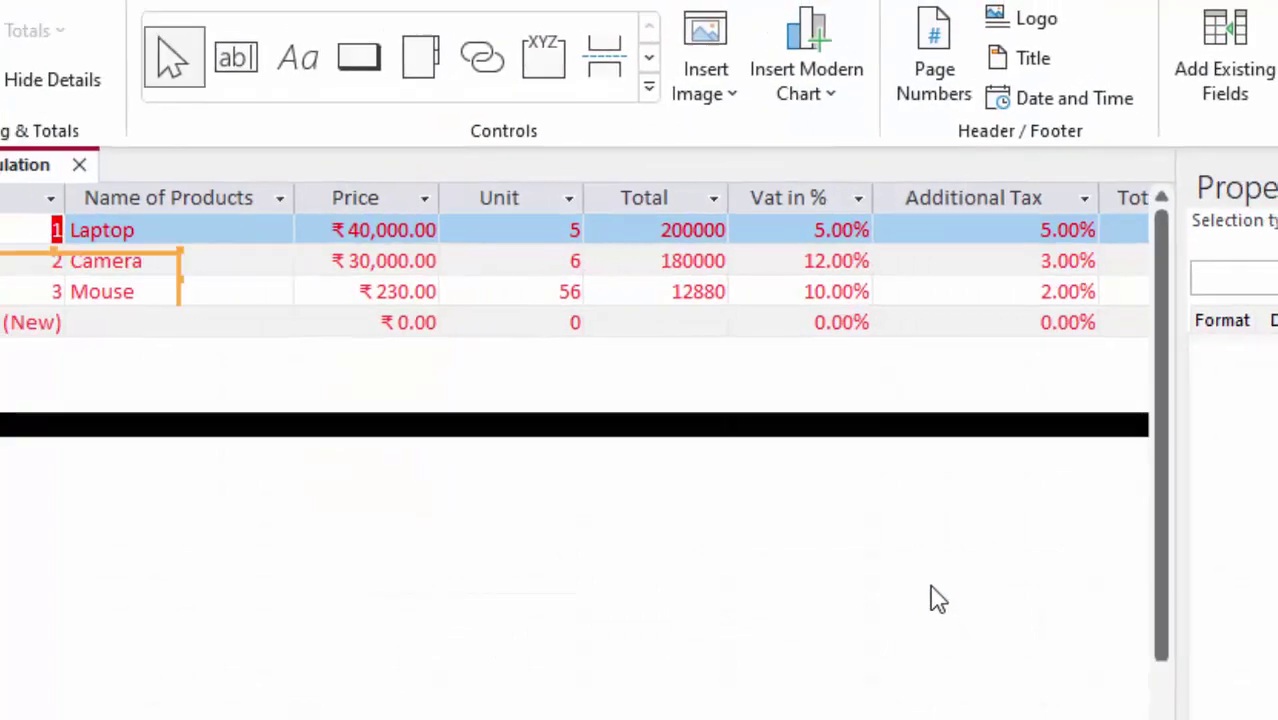